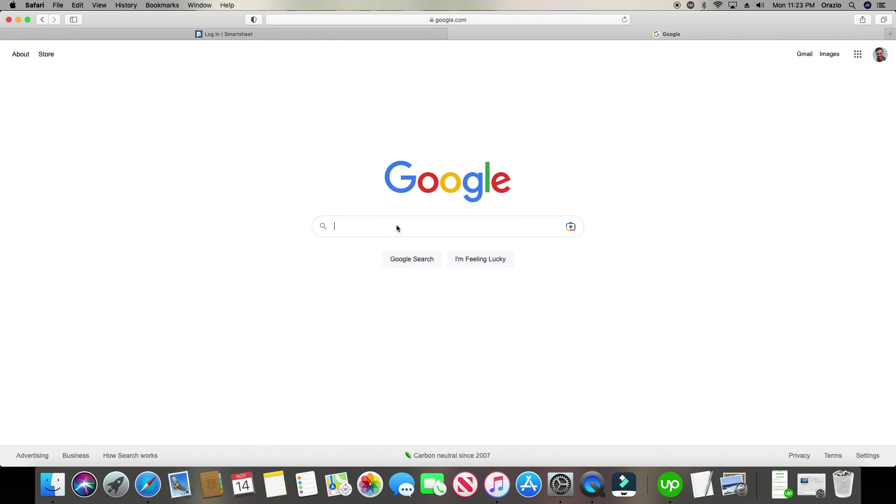
Search the web for "smartsheet login" and open the login page from the Smartsheet website
text(smartsheet login)
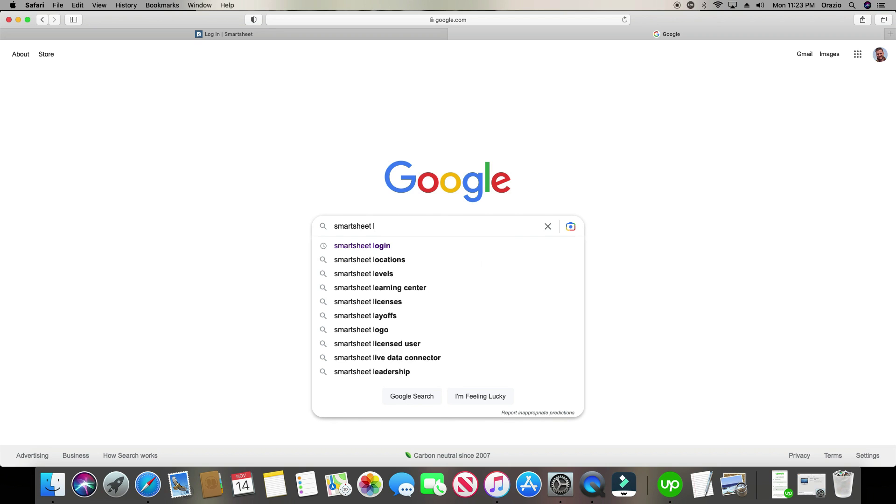
click(379, 246)
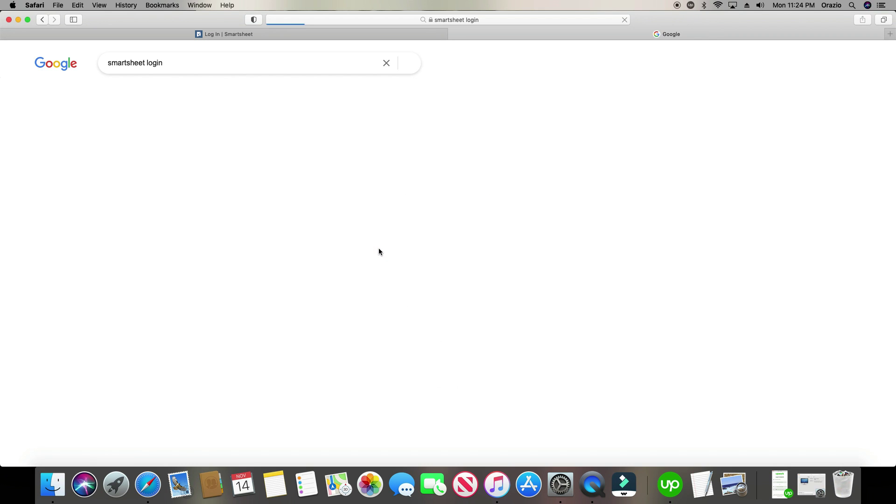
click(259, 144)
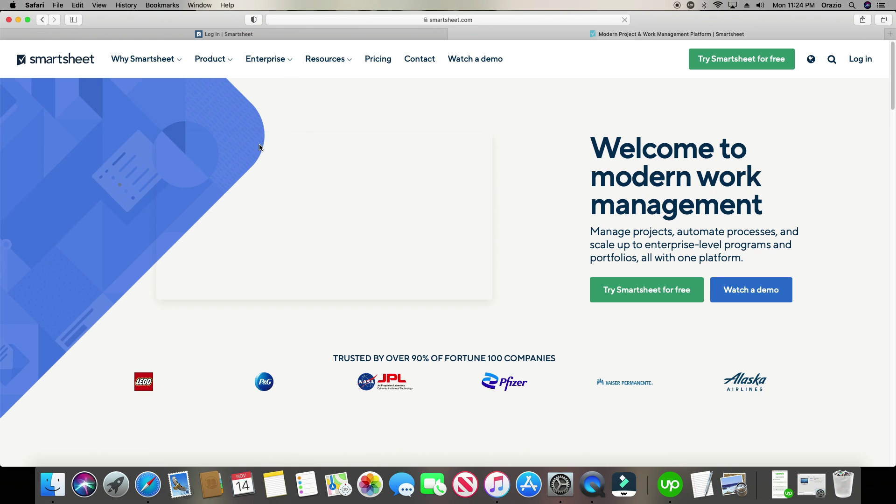
click(862, 61)
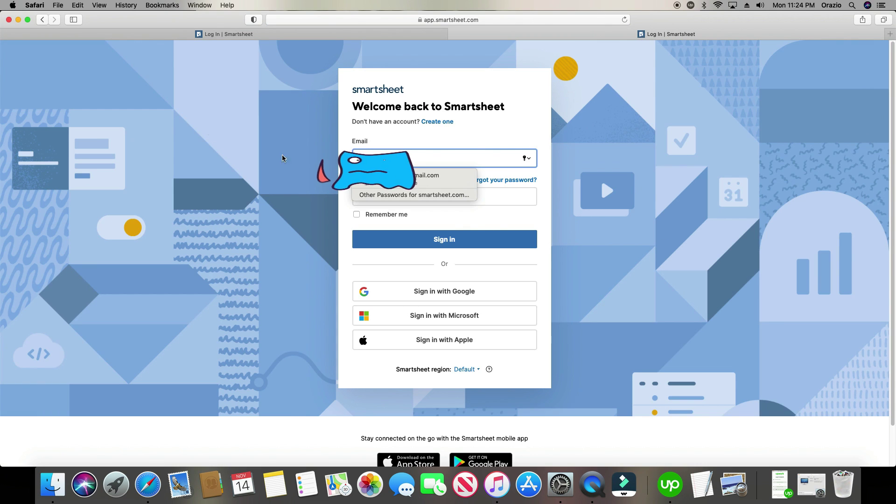
Sign in to Smartsheet with the saved account e-mail and password
click(411, 177)
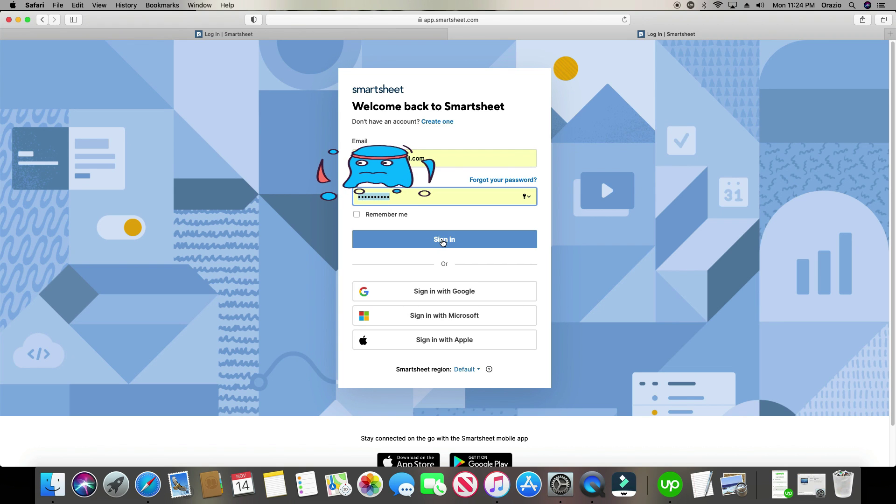
click(443, 240)
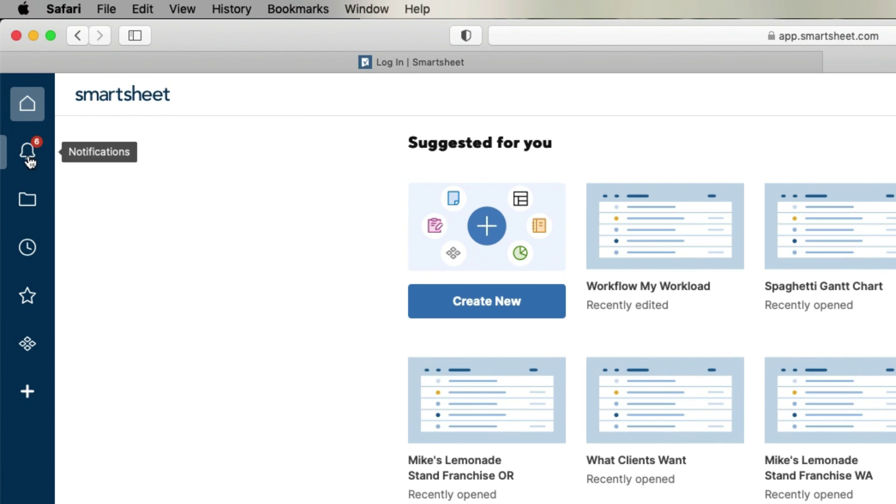
Browse the account's Sheets folder and look through the recently opened items and the favorites
click(29, 200)
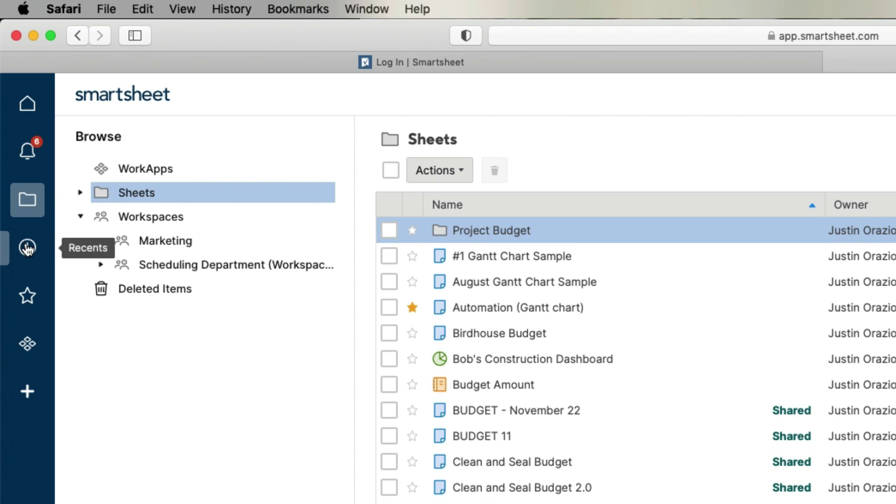
click(27, 247)
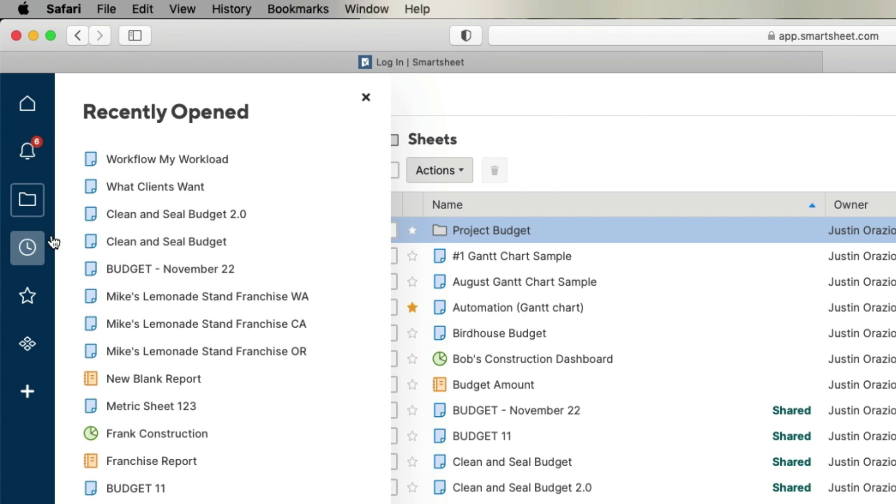
click(28, 250)
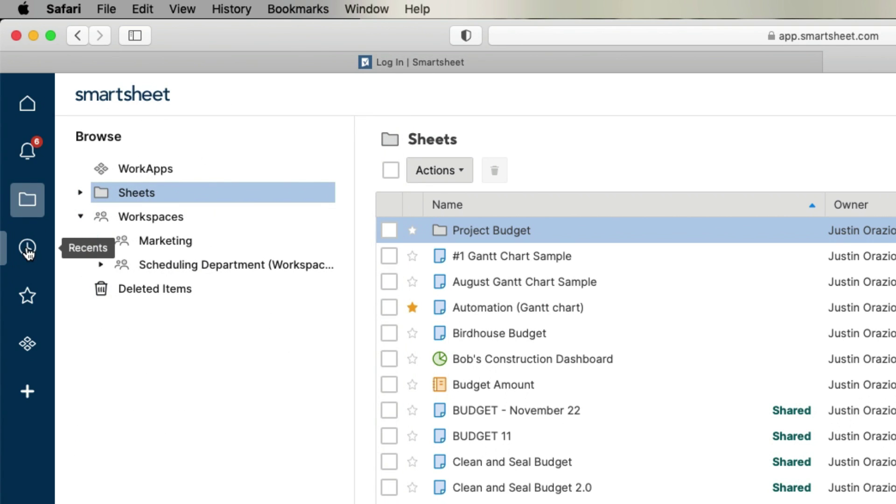
click(29, 298)
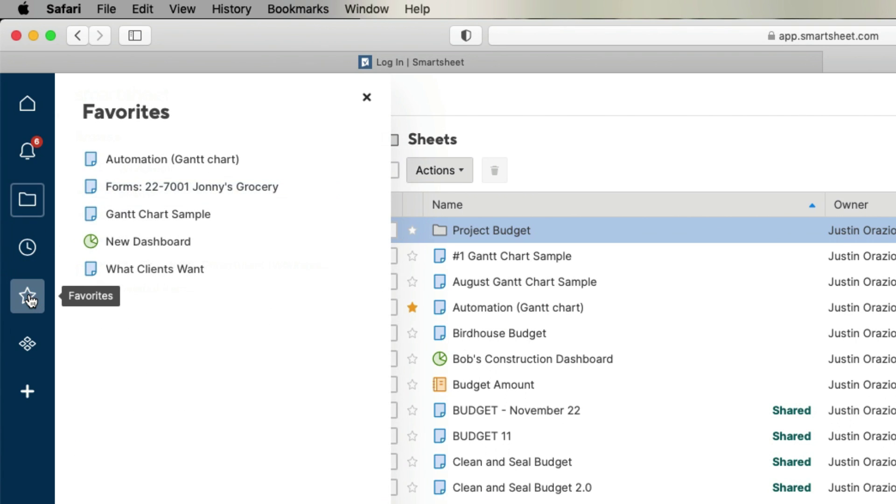
click(29, 299)
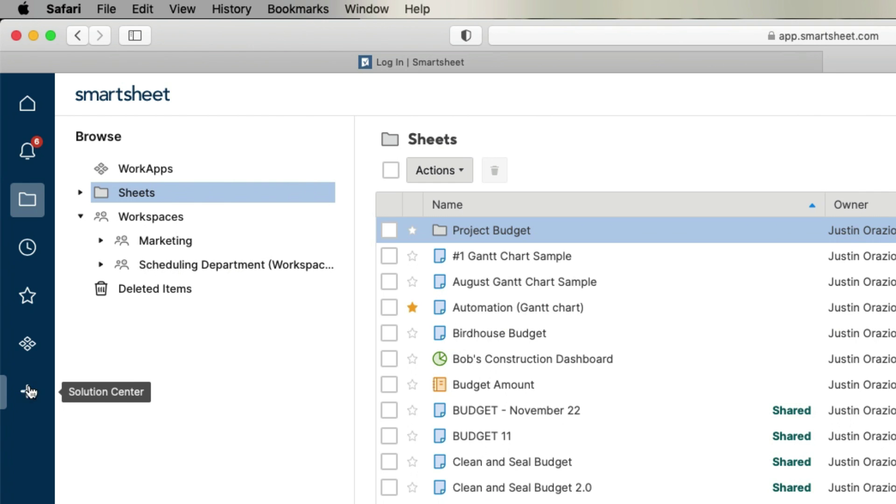
Look over the Solution Center's item types and the Create New options on the Home page
click(29, 394)
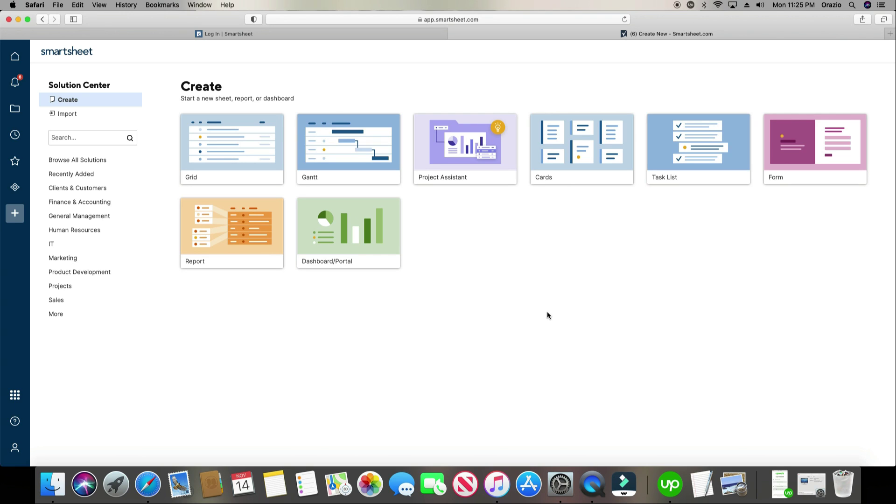
click(15, 57)
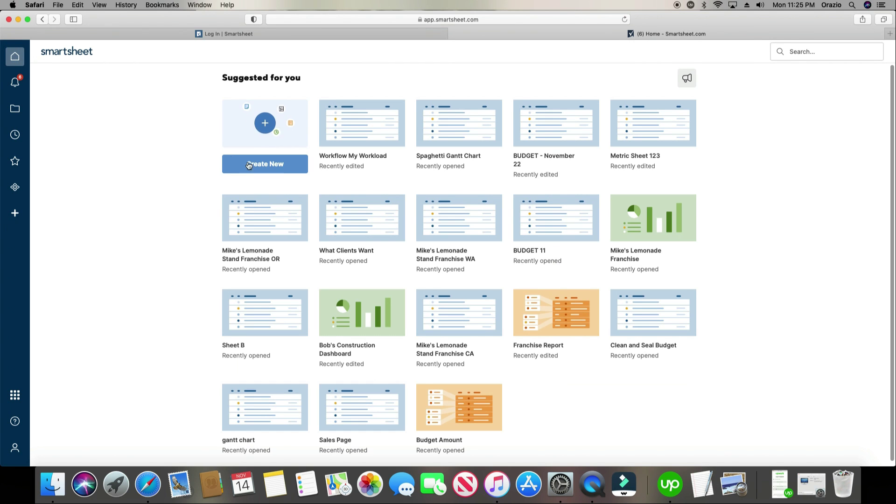
click(265, 124)
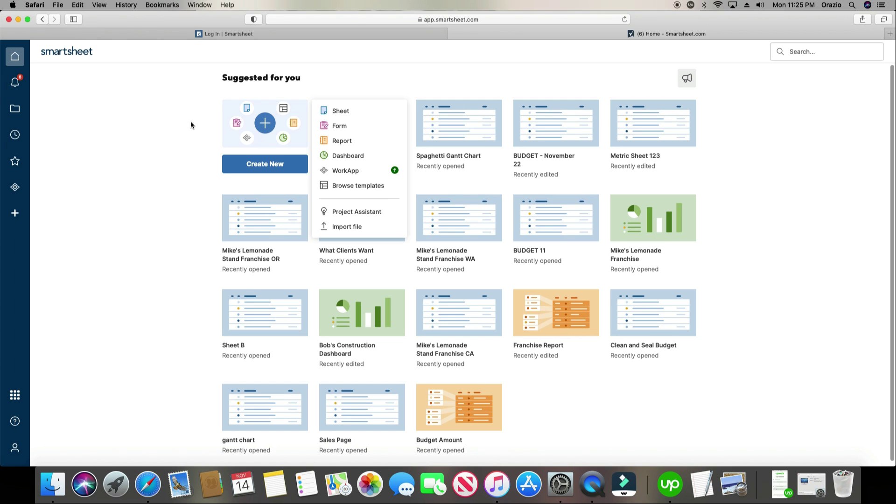
Create a new Grid sheet named "Spagetti Project" from the Solution Center
click(15, 214)
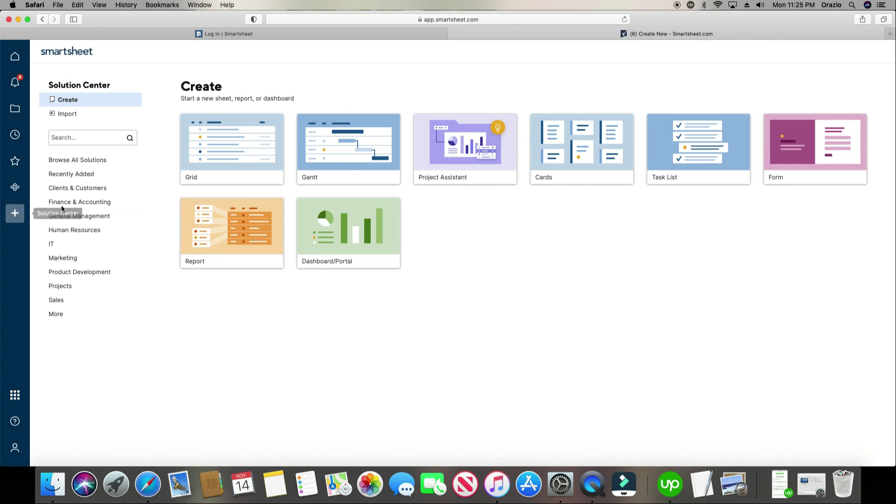
click(223, 143)
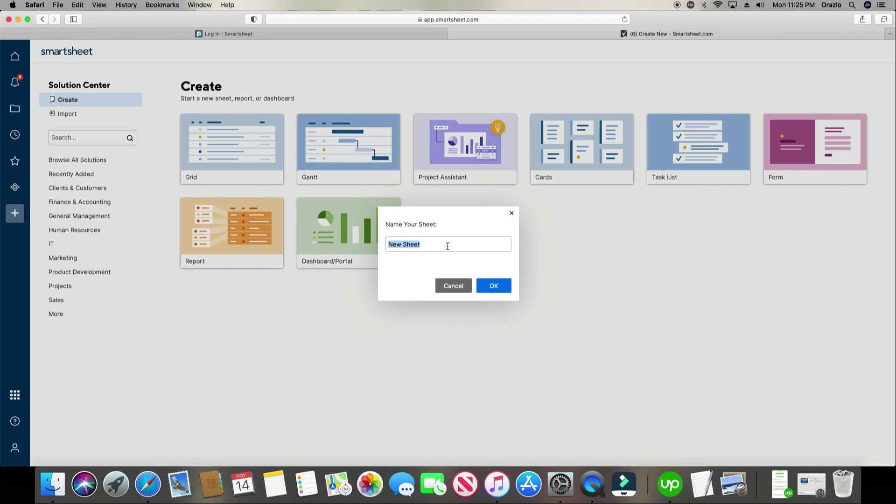
text(Spagetti Project)
click(498, 286)
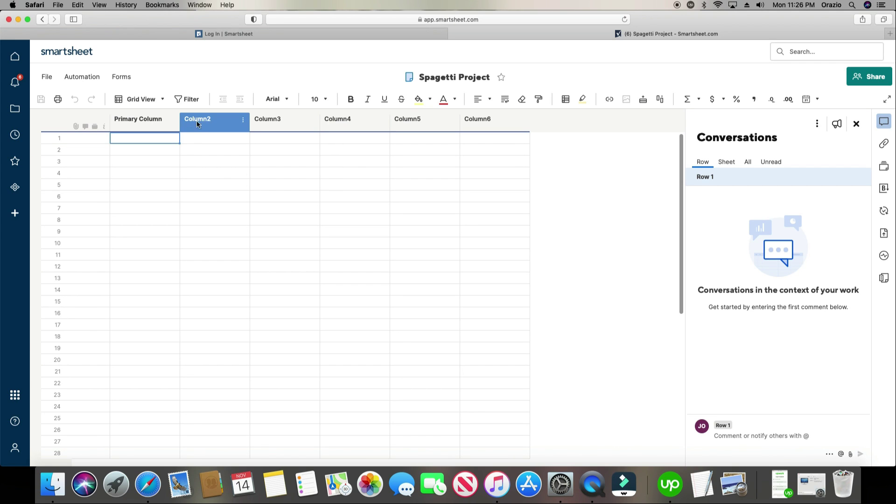
Examine the blank sheet's layout by selecting its first columns and rows 1 to 4 one after another
click(163, 119)
click(216, 119)
click(266, 119)
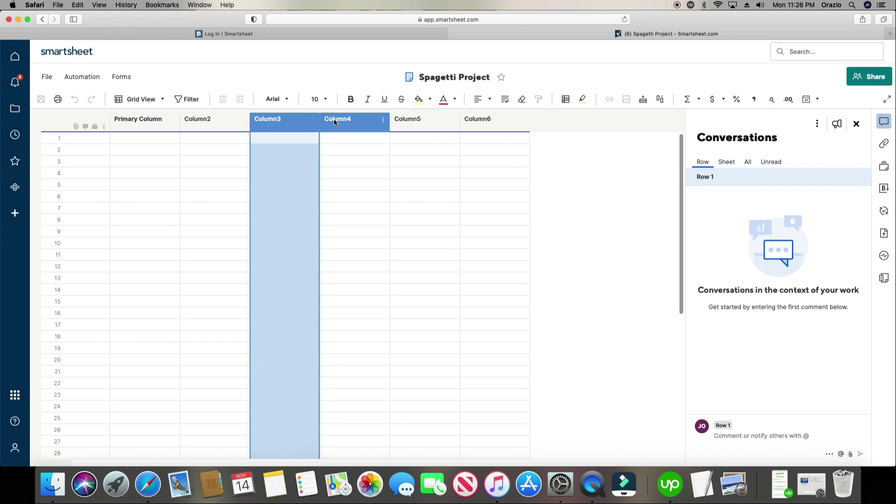
click(336, 119)
click(50, 139)
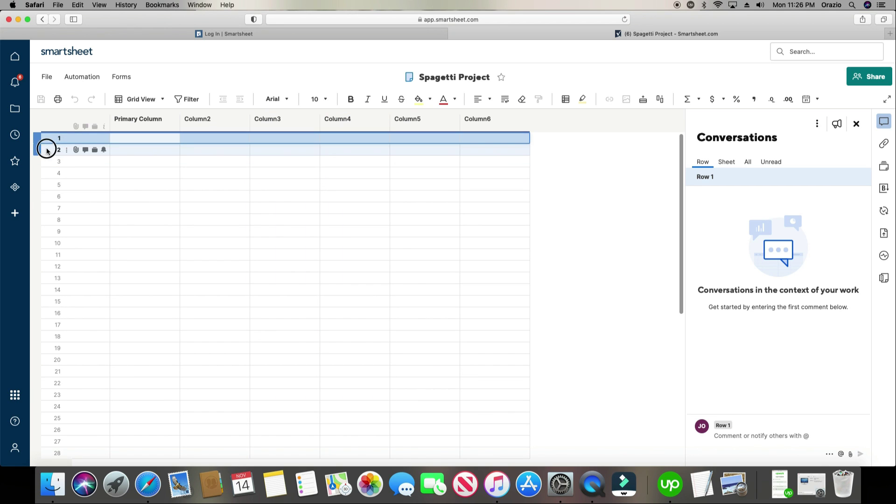
click(47, 149)
click(47, 162)
click(48, 173)
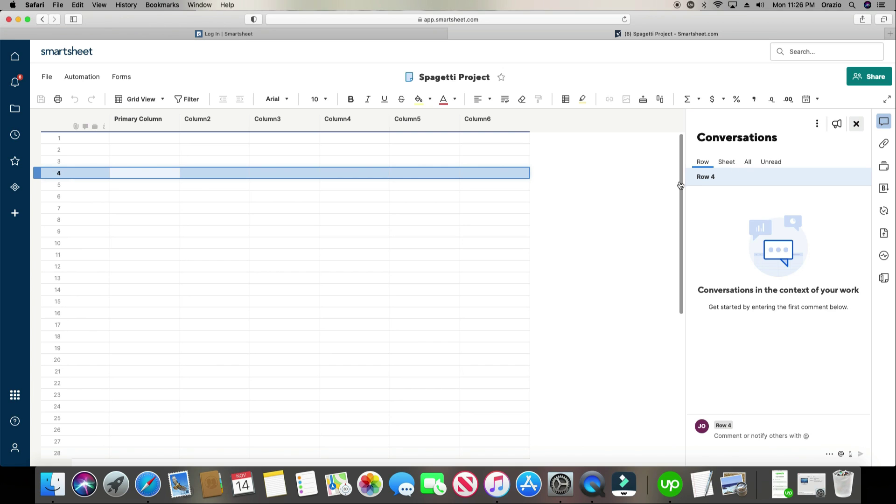
Close the Conversations pane and review the view types available for the sheet, keeping Grid View
click(857, 123)
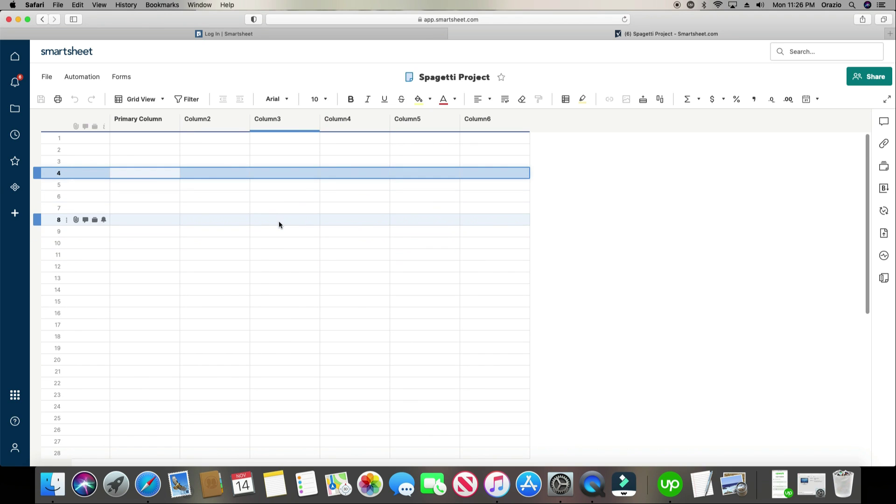
click(160, 101)
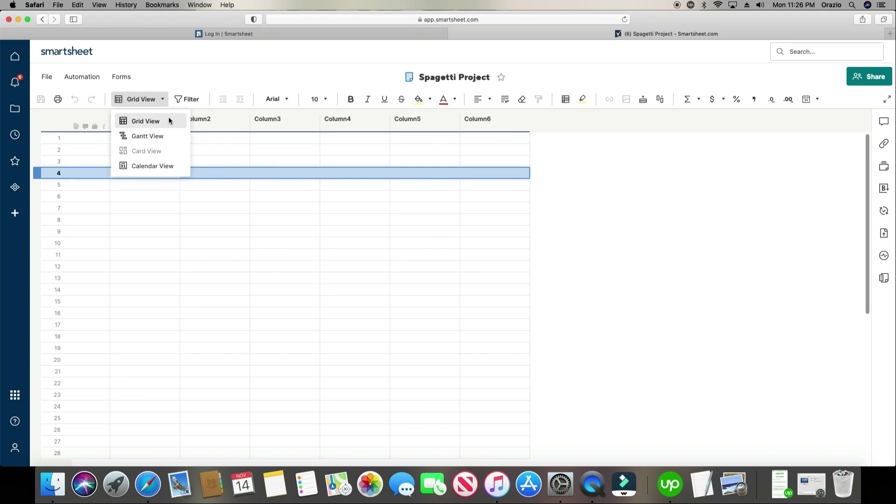
click(293, 220)
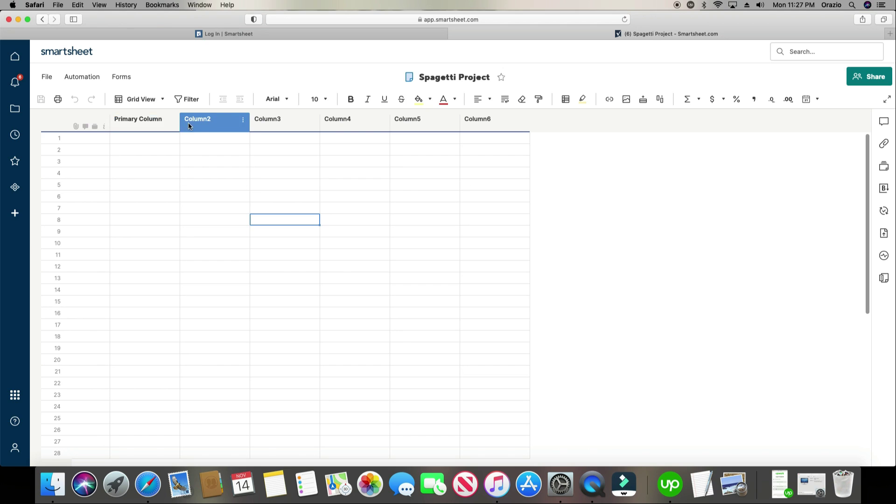
click(207, 121)
click(267, 120)
click(230, 122)
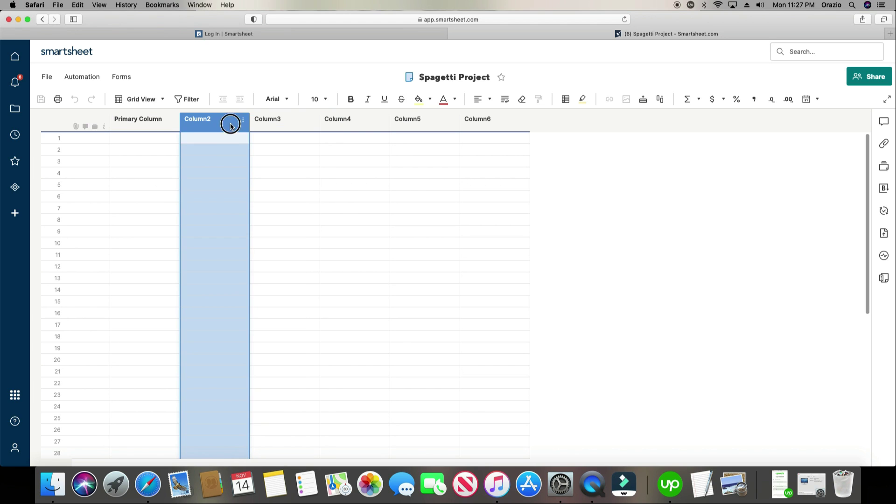
click(152, 126)
Rename Column2 to "Assigned To" and set its column type to Contact list
click(217, 119)
double_click(217, 120)
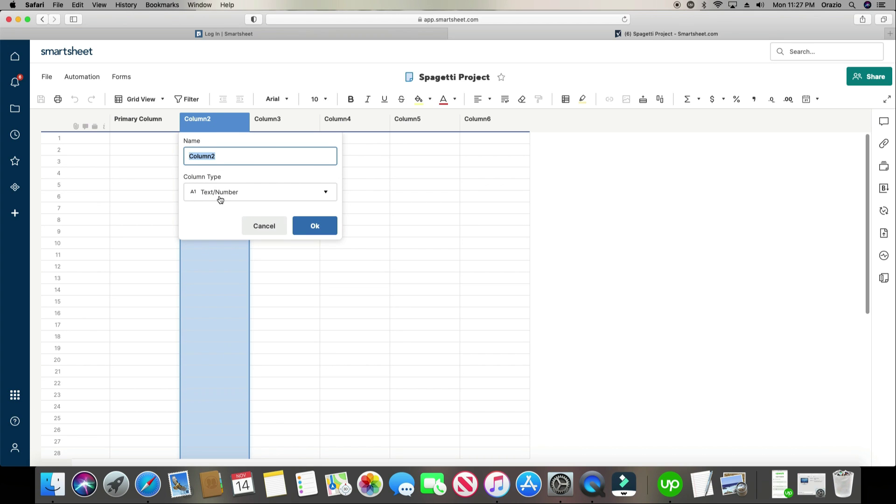
click(327, 193)
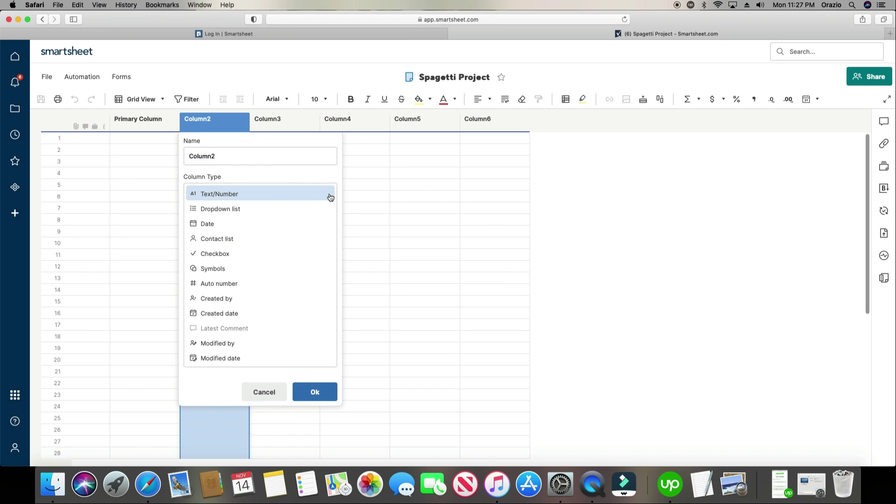
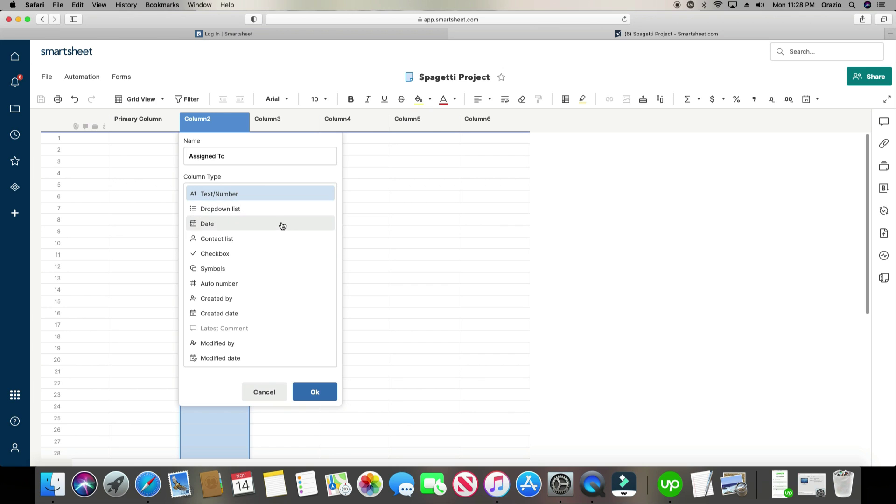
click(262, 242)
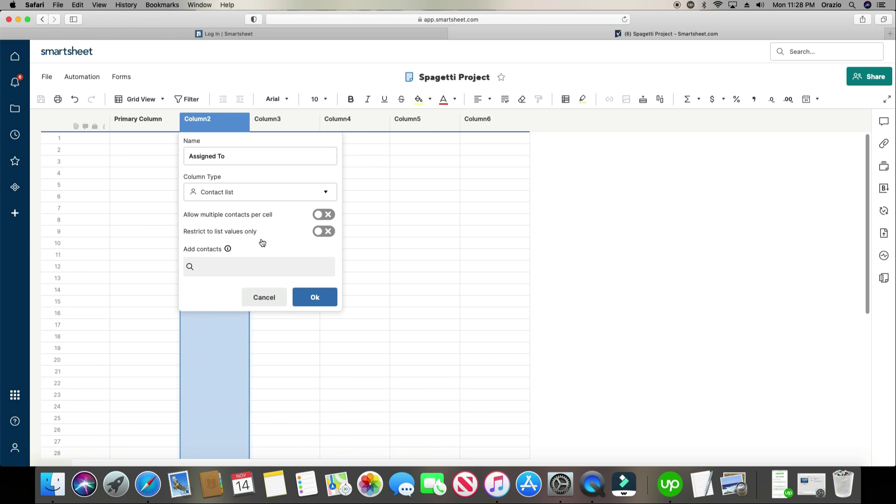
Add three existing contacts to the Assigned To column's contact list and apply the column settings
click(254, 267)
text(j)
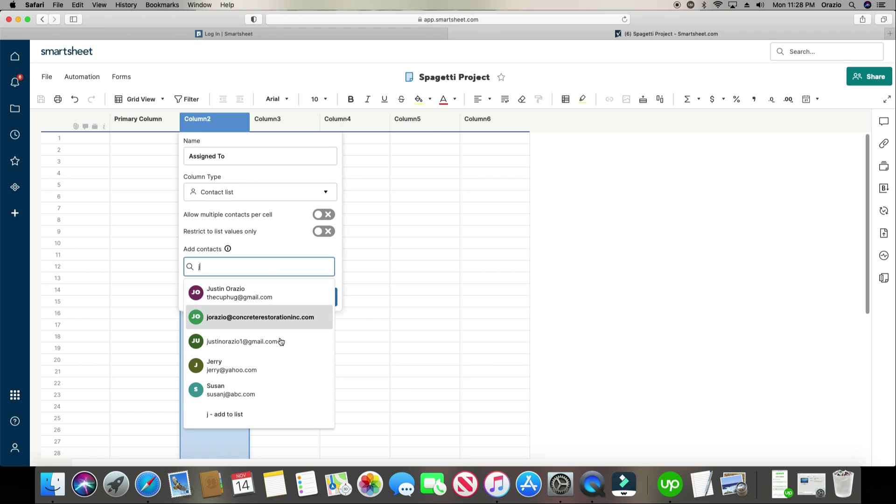
click(266, 294)
click(259, 268)
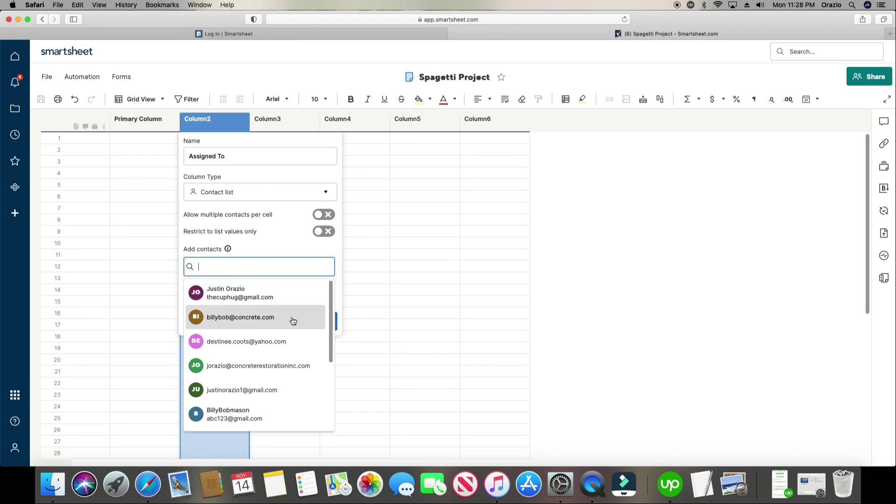
click(261, 414)
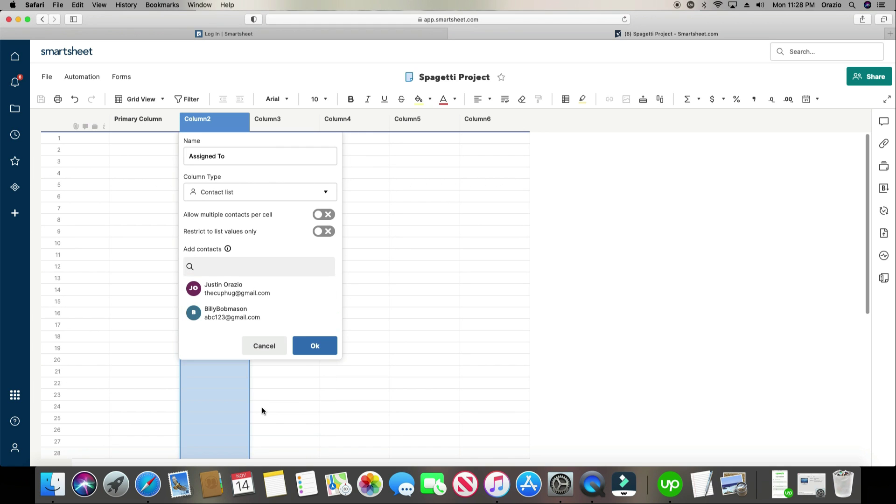
click(252, 268)
text(sus)
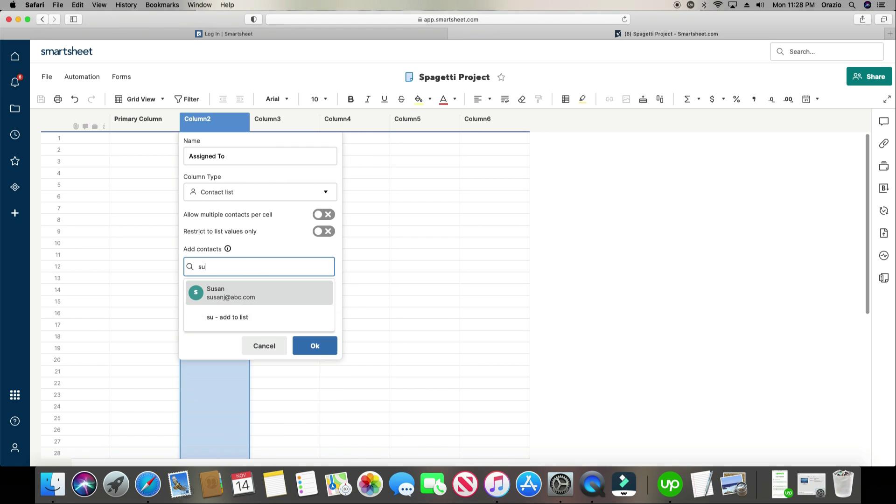
click(293, 294)
click(314, 369)
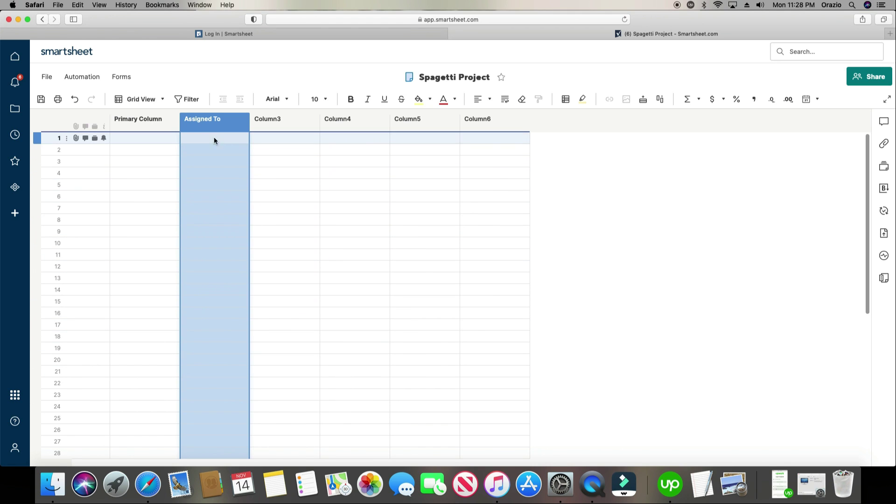
Rename the Primary Column to "Task", leaving its column type as Text/Number
click(143, 121)
double_click(143, 122)
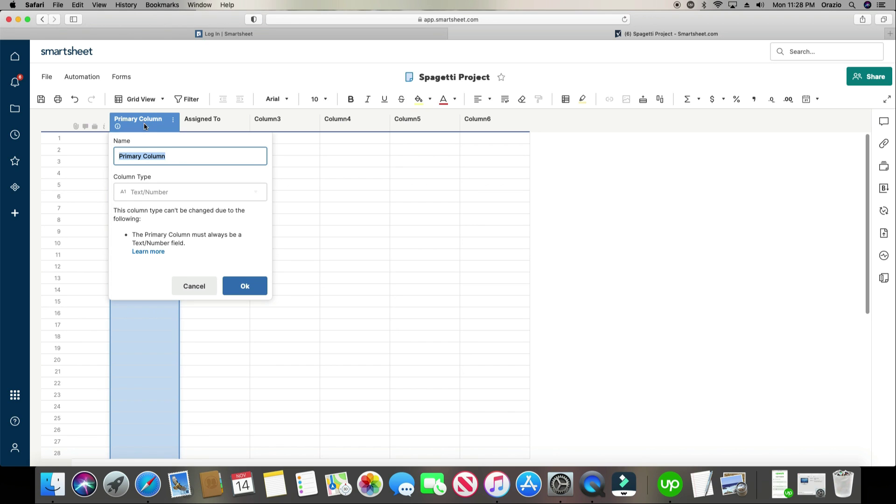
text(Task)
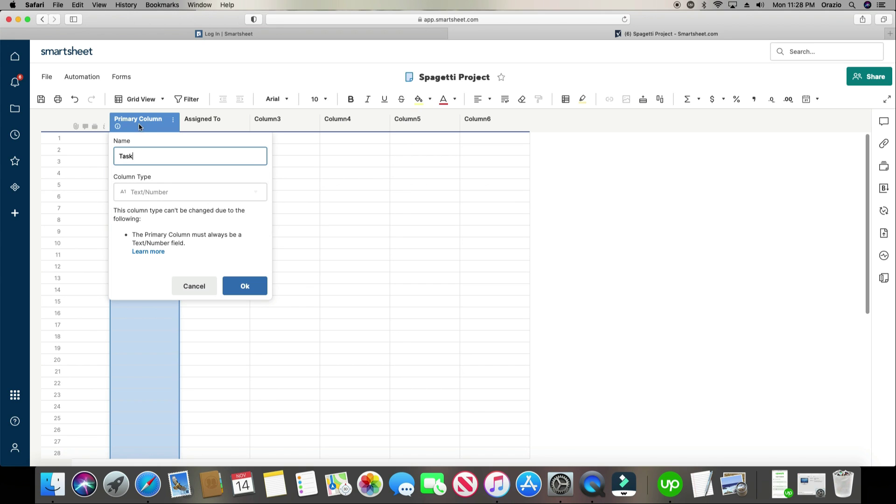
click(156, 195)
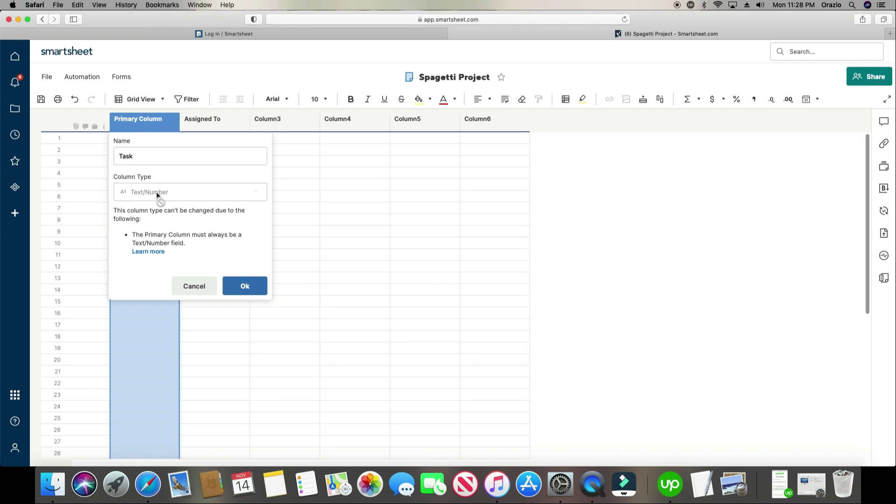
click(247, 286)
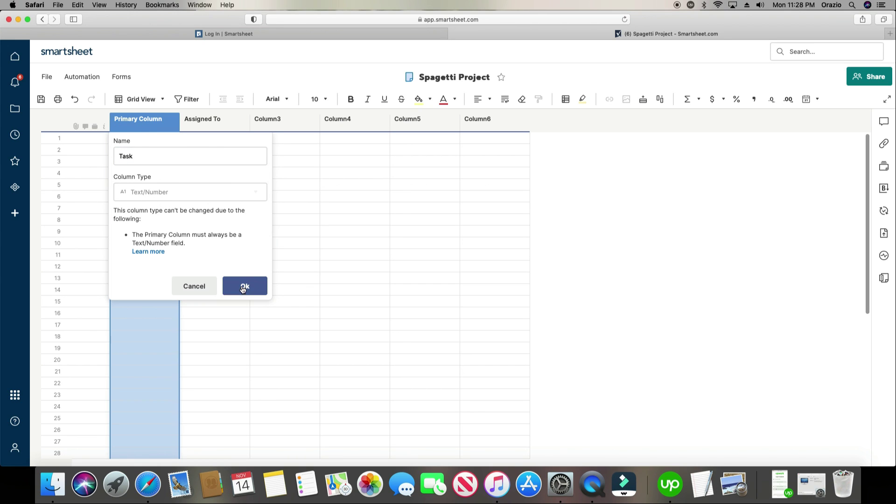
Rename Column3 to "Start Date" and set its column type to Date
double_click(276, 123)
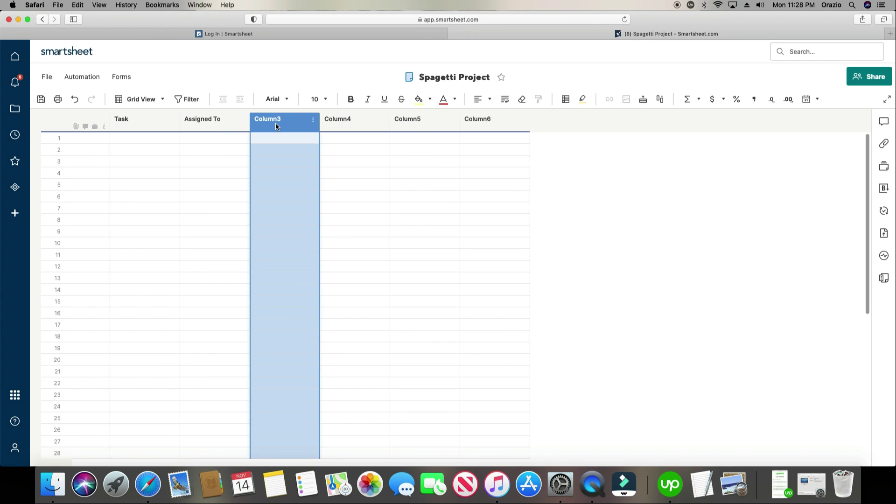
text(S)
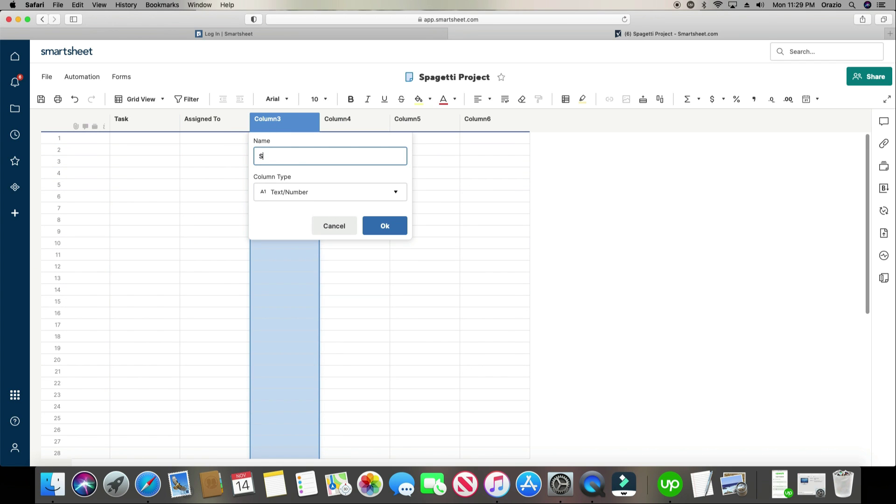
text(tart date)
click(325, 193)
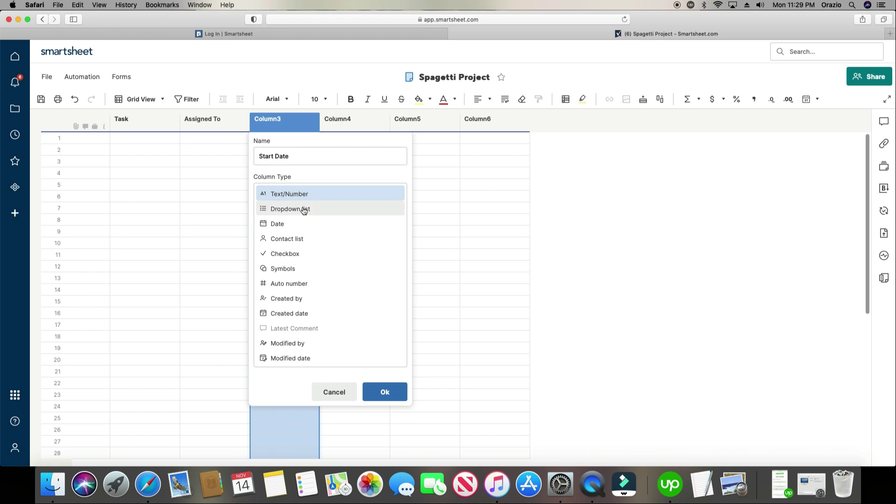
click(297, 224)
click(377, 239)
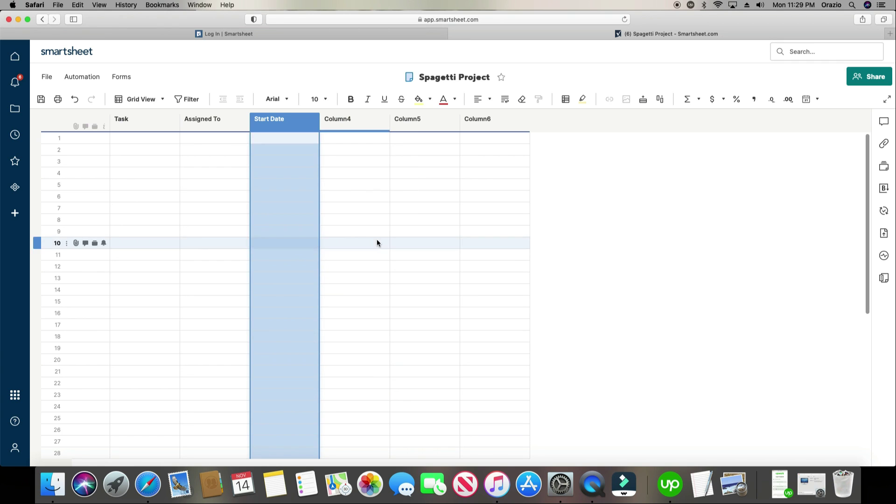
Set the Start Date in row 1 to 11/15/22 from the calendar
click(310, 139)
click(314, 139)
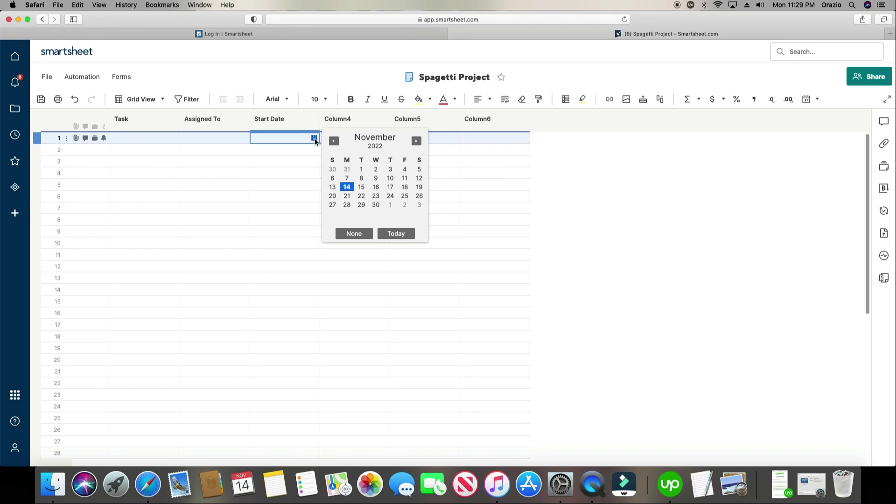
click(361, 186)
Assign row 1 to one of the listed contacts and dismiss the offer to notify team members of assignments
click(228, 138)
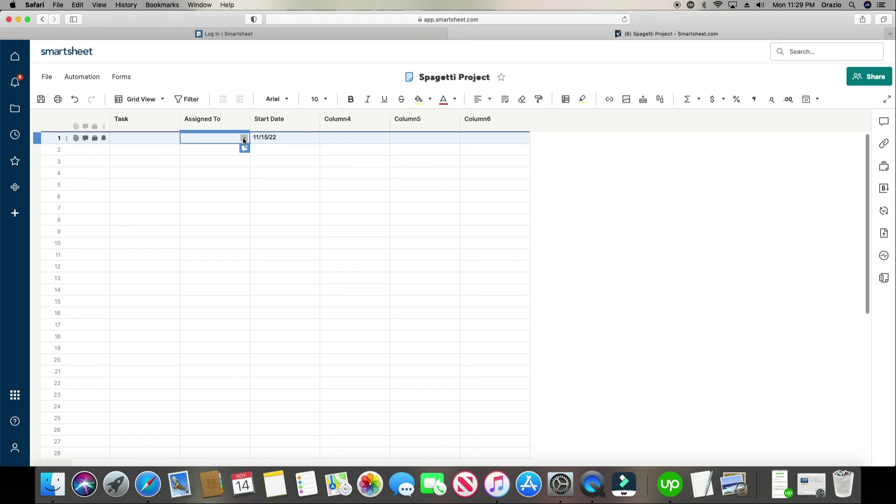
click(243, 138)
click(241, 209)
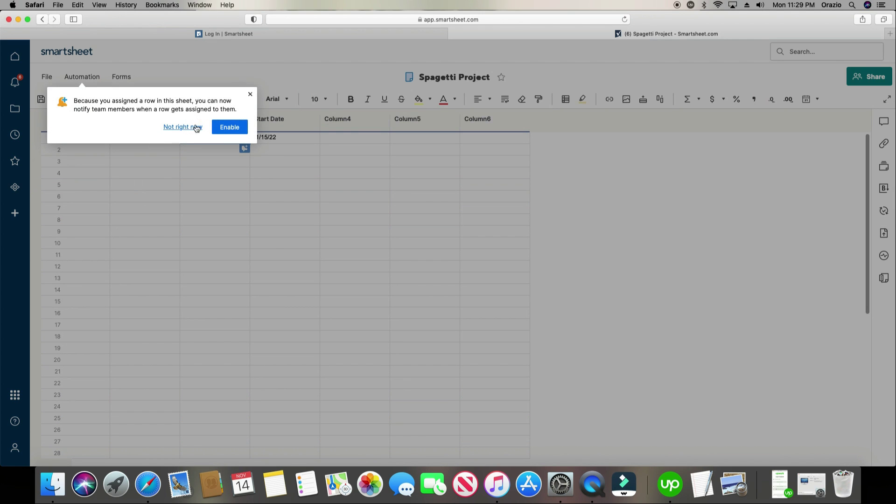
click(251, 97)
Enter "Make Marinara" as the task in row 1
click(169, 137)
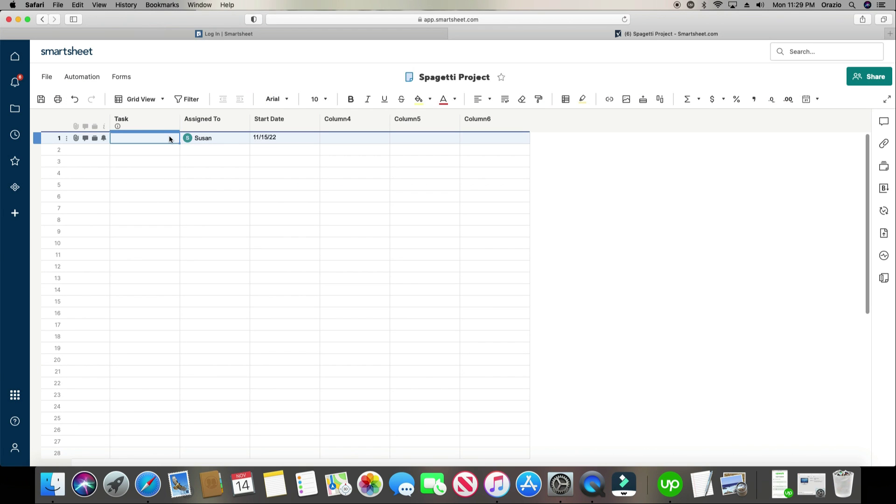
text(Mak)
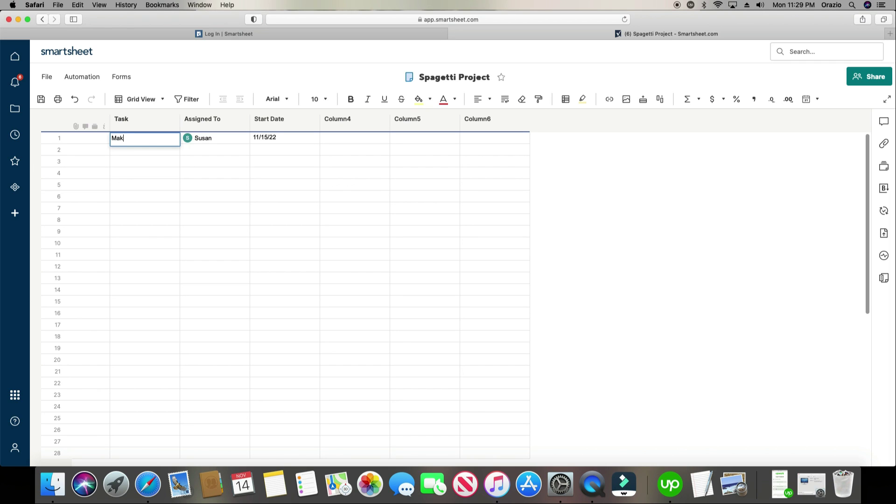
text(e Marina)
click(215, 184)
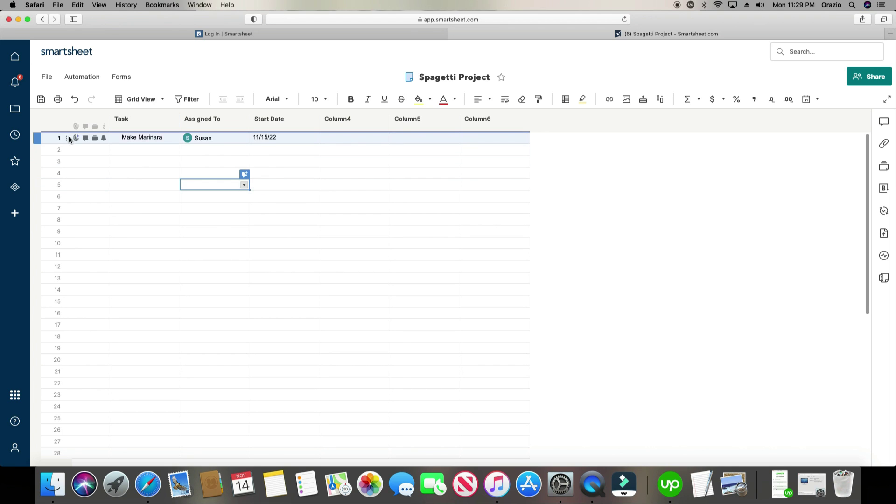
click(41, 138)
right_click(40, 138)
click(246, 197)
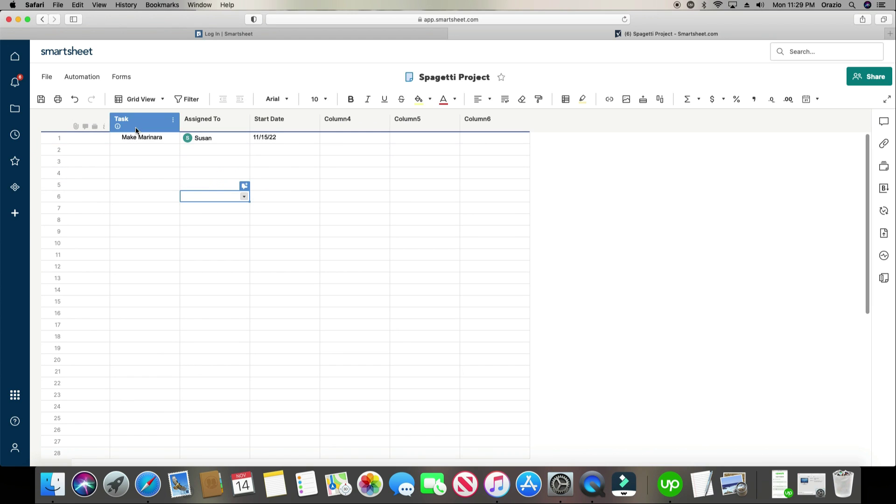
Insert a row above the Make Marinara row and enter "Sauce" as its task
right_click(38, 138)
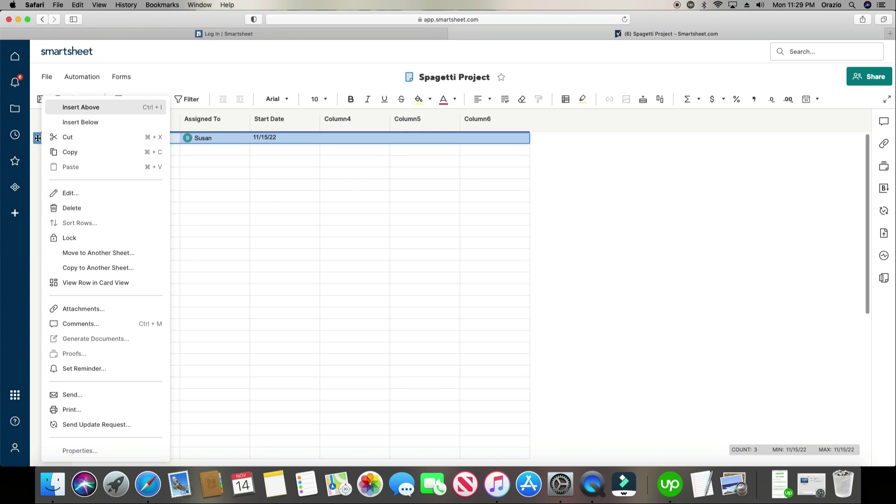
click(84, 108)
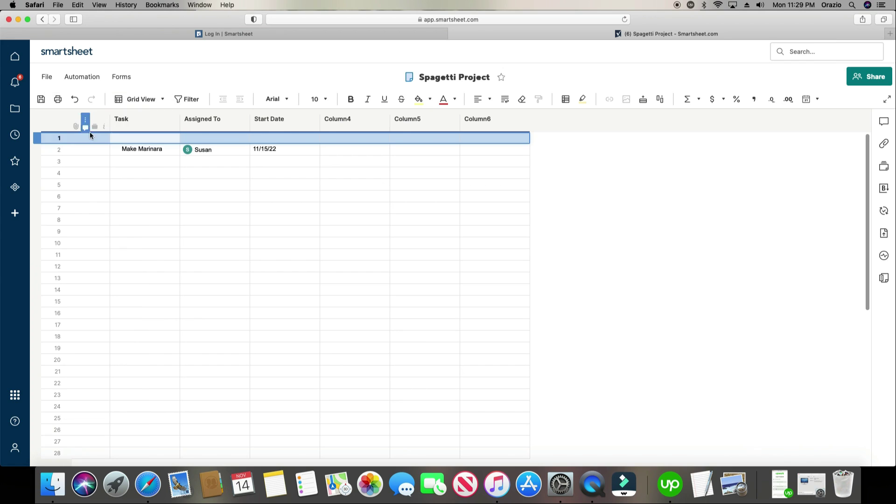
click(141, 136)
text(Sauce)
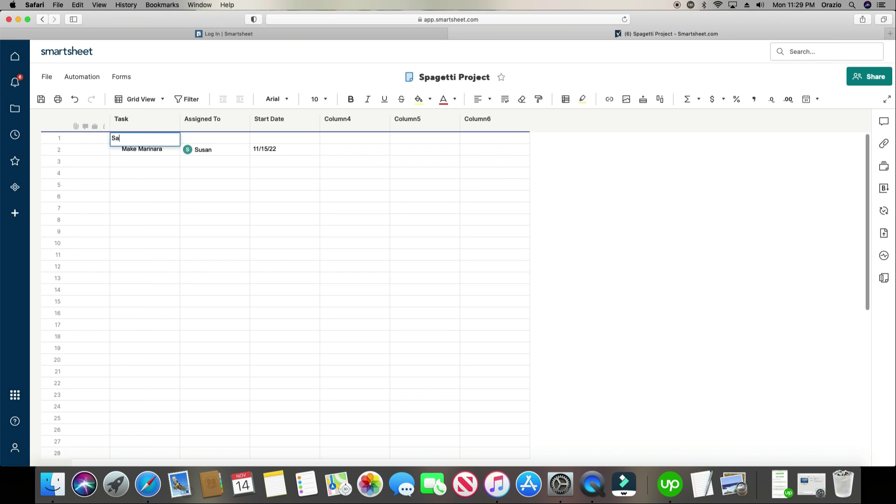
click(209, 218)
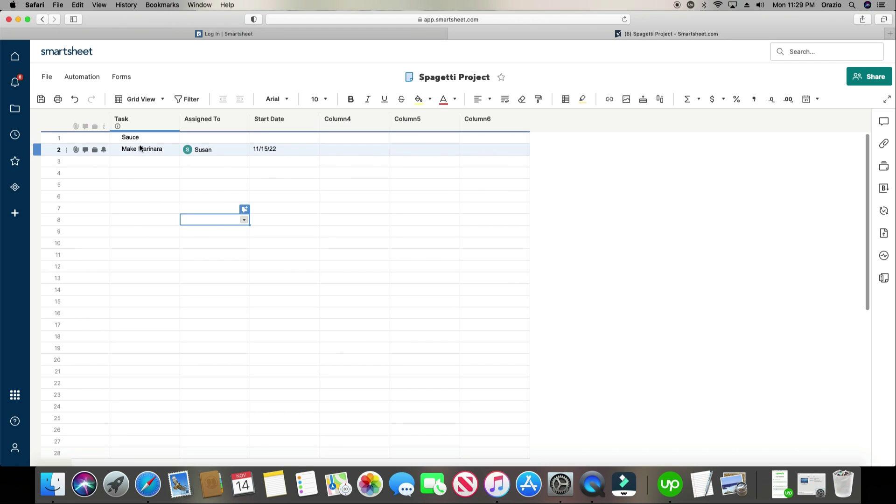
Format the whole Sauce row as a heading with an orange background, bold text and font size 12
click(37, 139)
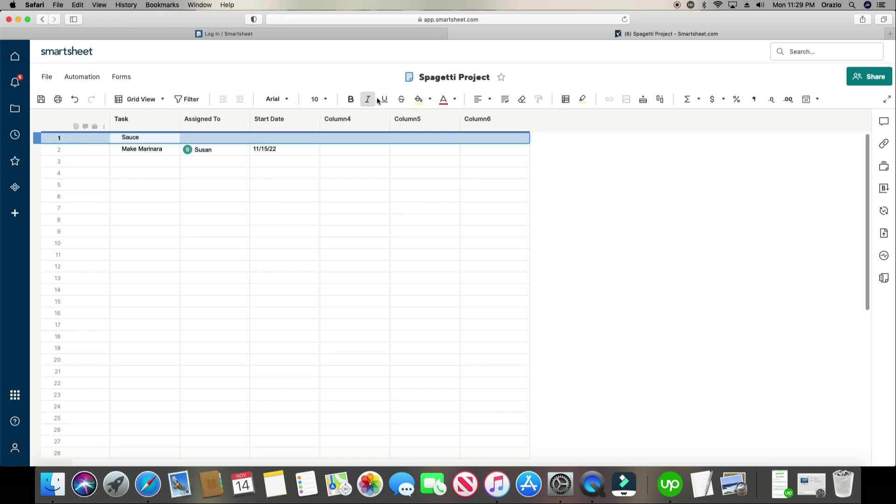
click(429, 99)
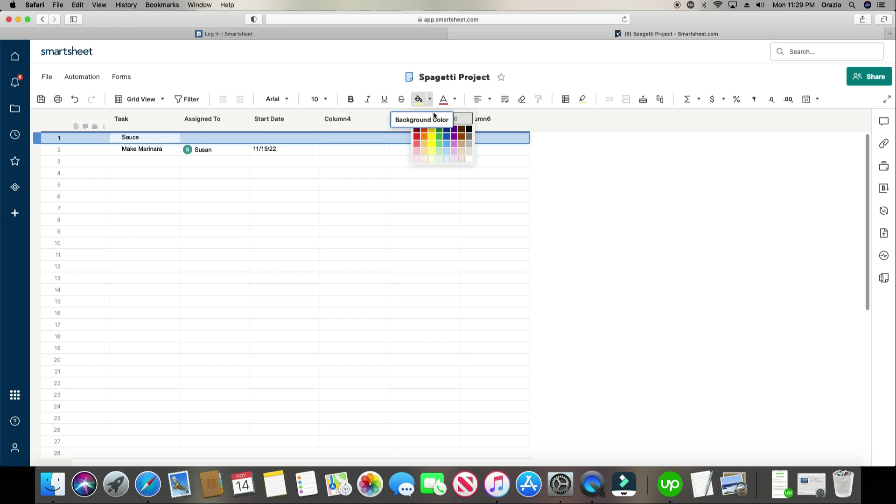
click(425, 136)
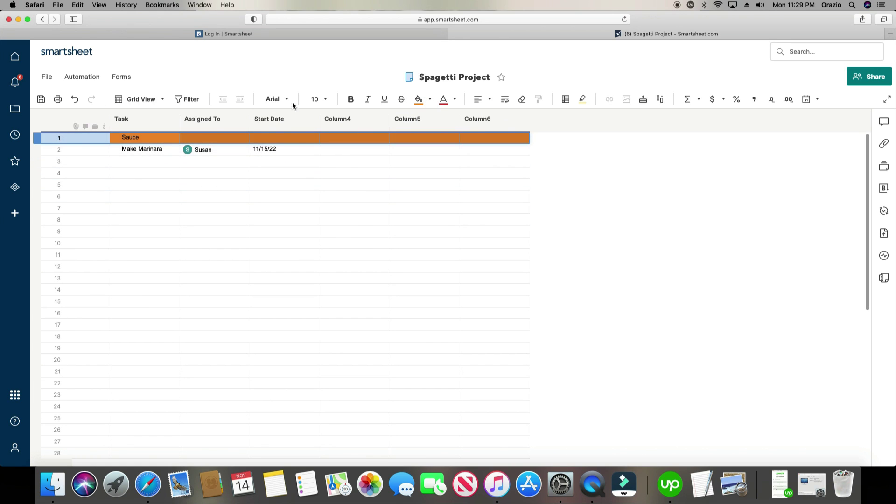
click(351, 99)
click(318, 99)
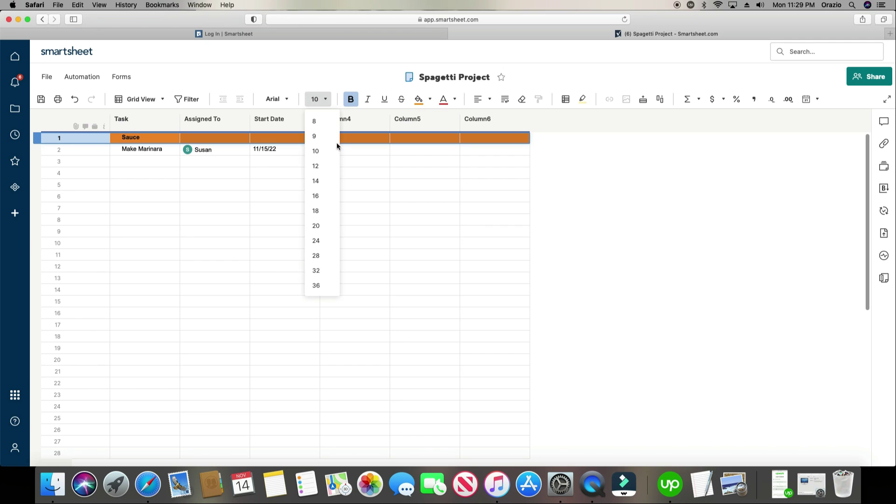
click(330, 166)
click(313, 183)
Enter "Cook Marinara" as the row 3 task and copy the row 2 assignee down to it, undoing the fill beyond row 3
double_click(160, 164)
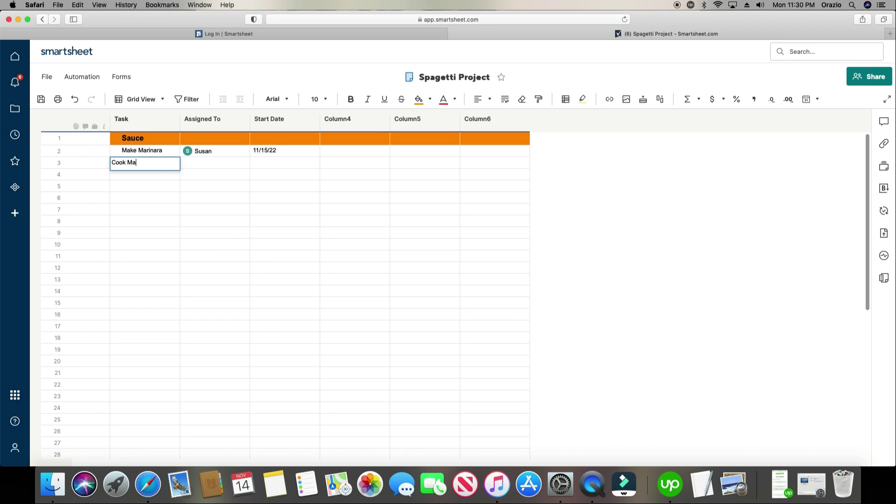
text(Cook Marinara)
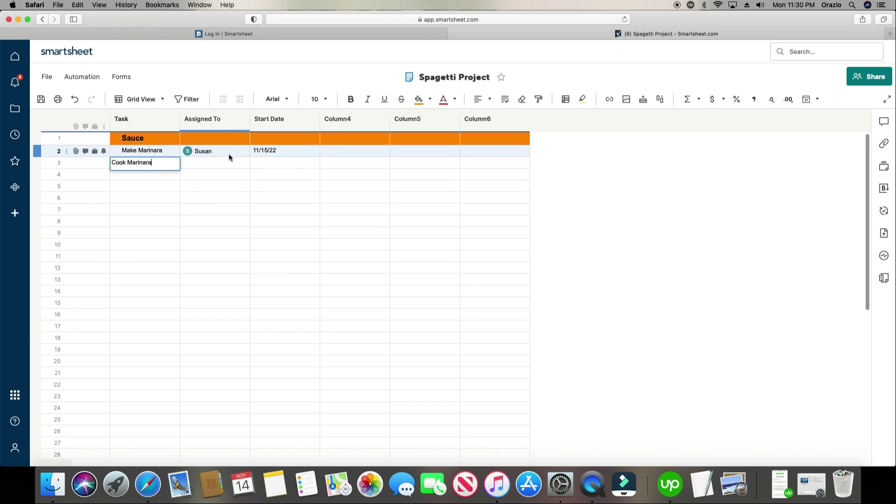
click(229, 154)
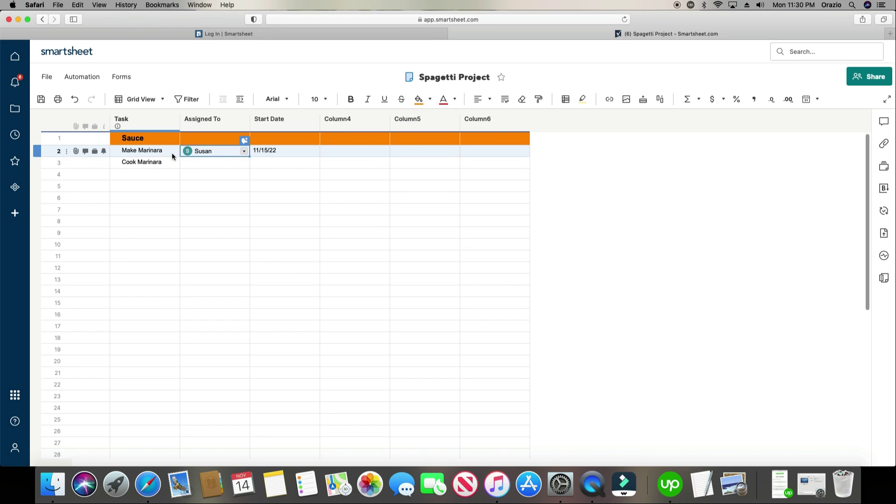
drag(250, 157, 253, 295)
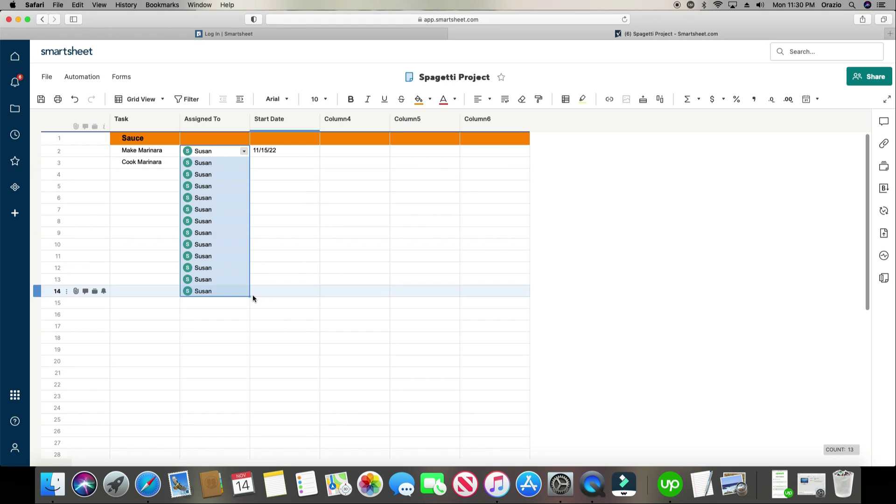
click(73, 100)
click(282, 186)
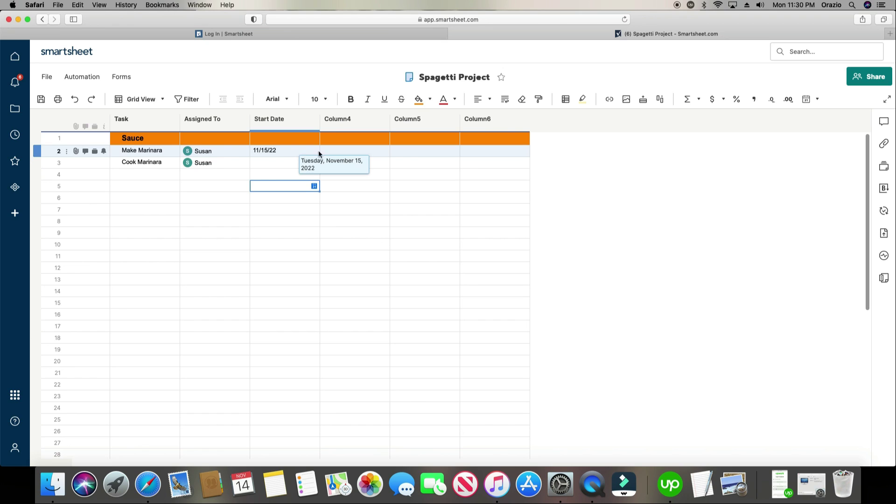
Rename Column4 to "End Date" and set its column type to Date
double_click(340, 123)
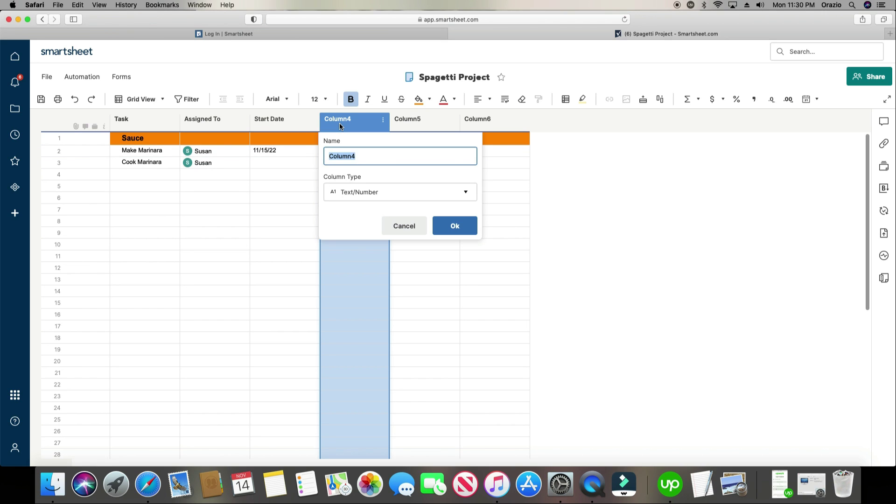
text(End Date)
click(465, 193)
click(369, 223)
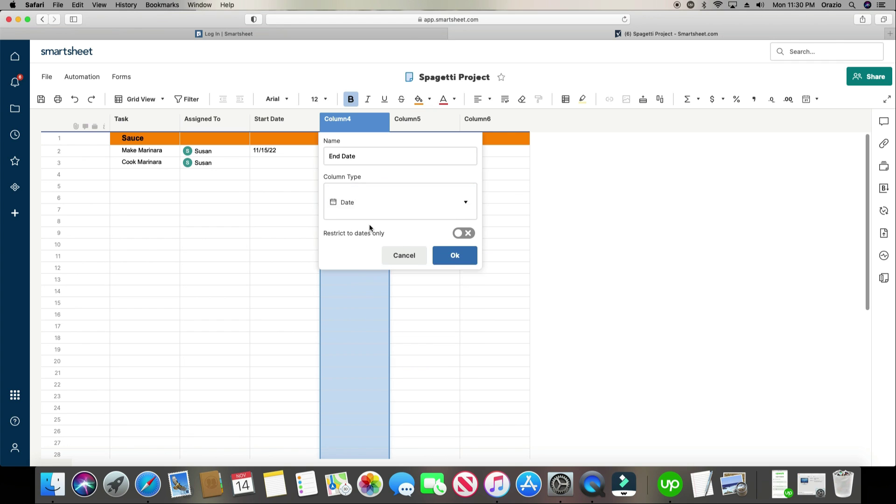
click(444, 244)
click(444, 187)
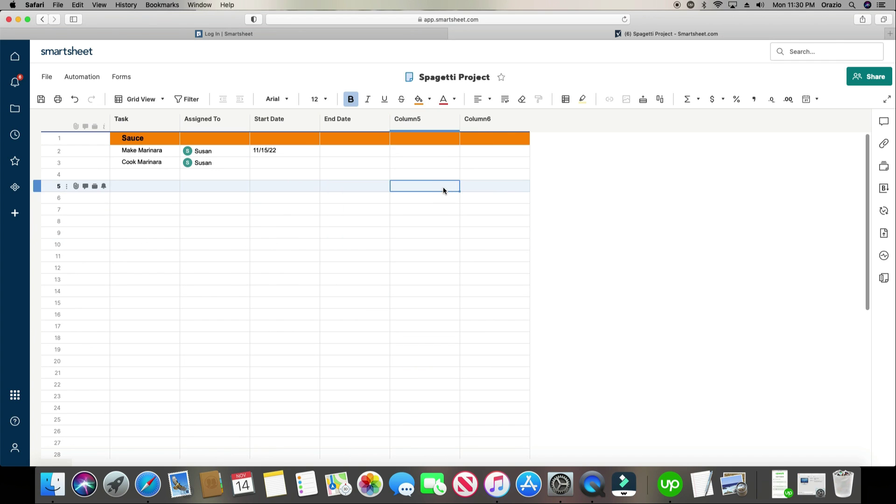
Rename Column5 to "Comments", keeping the Text/Number type, and save the sheet
double_click(417, 121)
text(Comments)
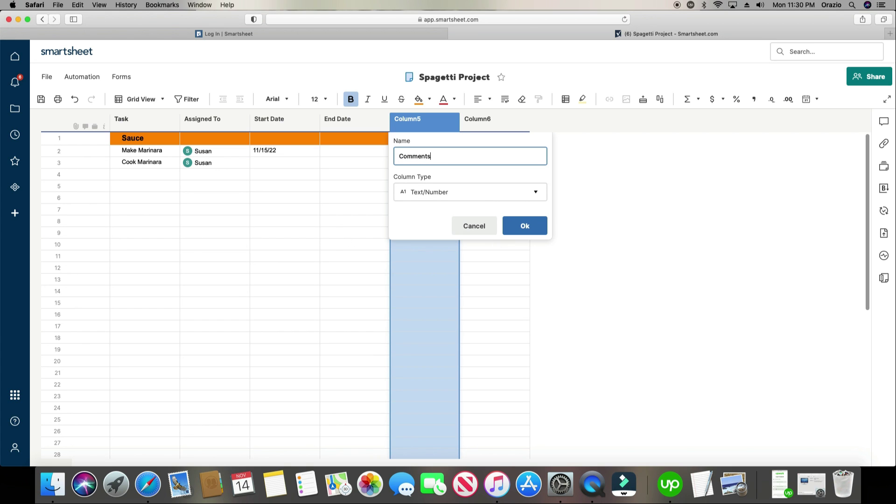
click(528, 226)
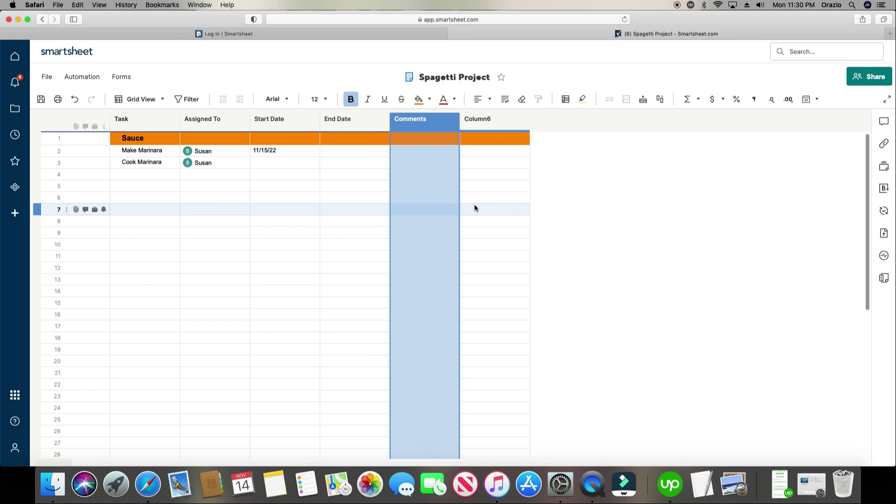
click(43, 101)
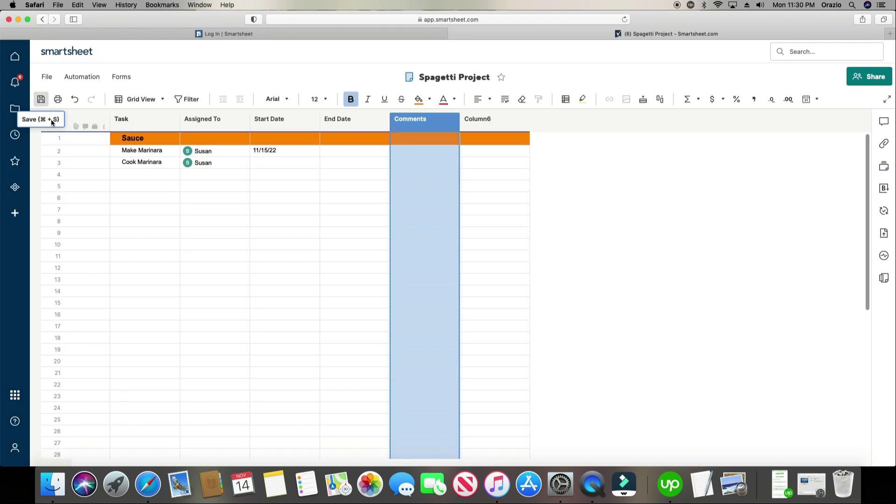
Set the end date of the Make Marinara task to 11/21/22
click(358, 153)
click(384, 151)
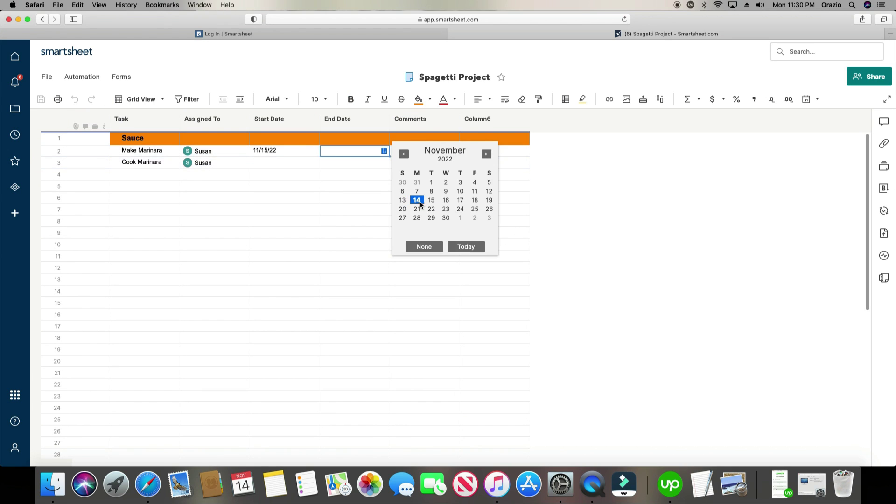
click(418, 210)
Enter "The sauce is really rich and red" as the comment for the Make Marinara task
click(432, 150)
click(433, 150)
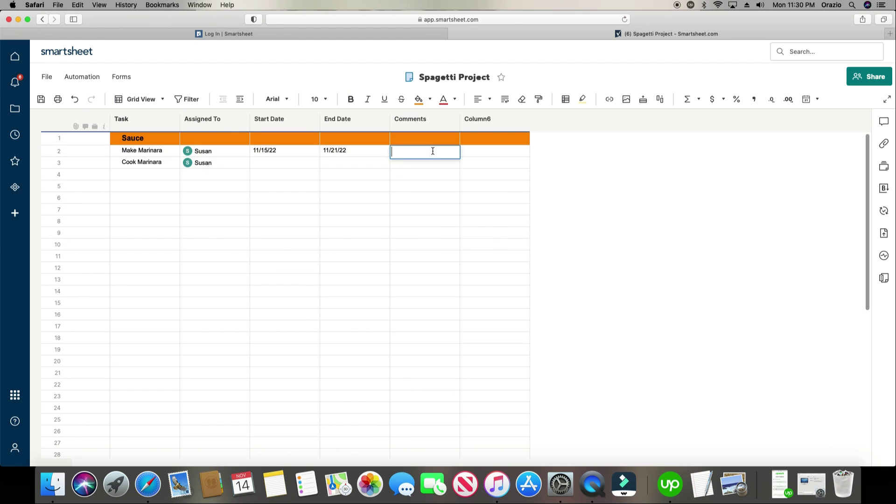
text(The sauce is really rich and red)
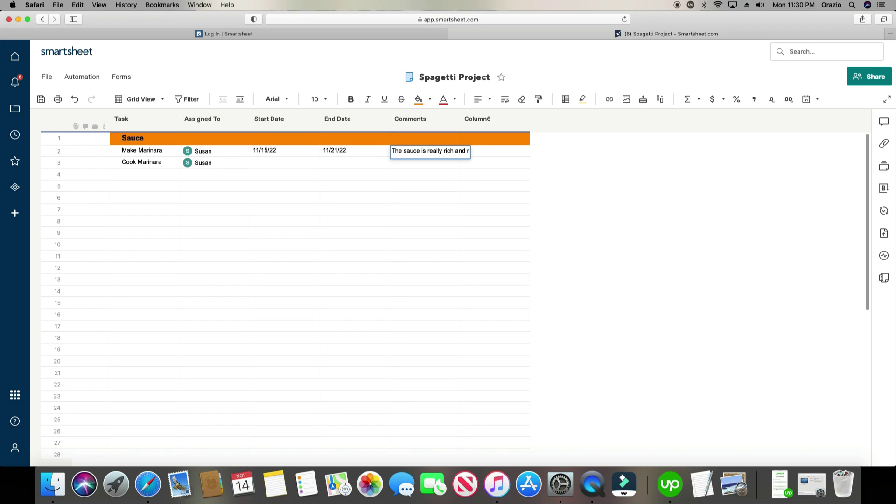
click(482, 223)
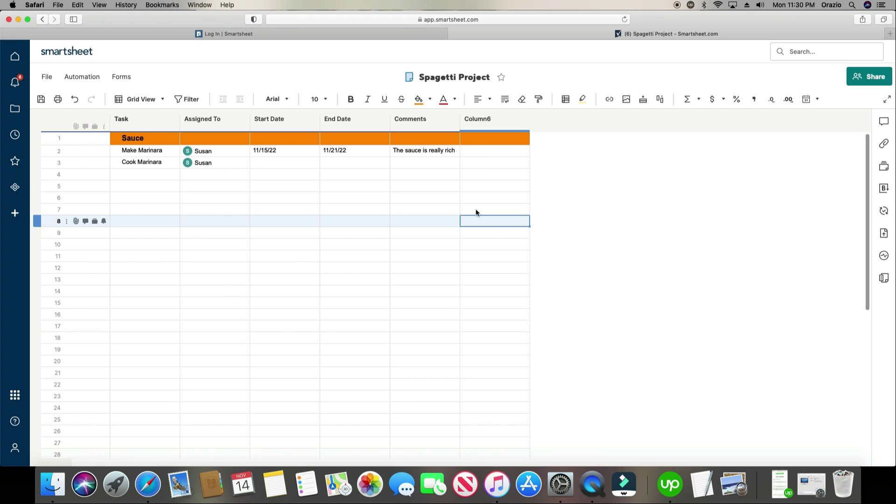
Wrap the text in the entire Comments column and save the sheet
click(422, 121)
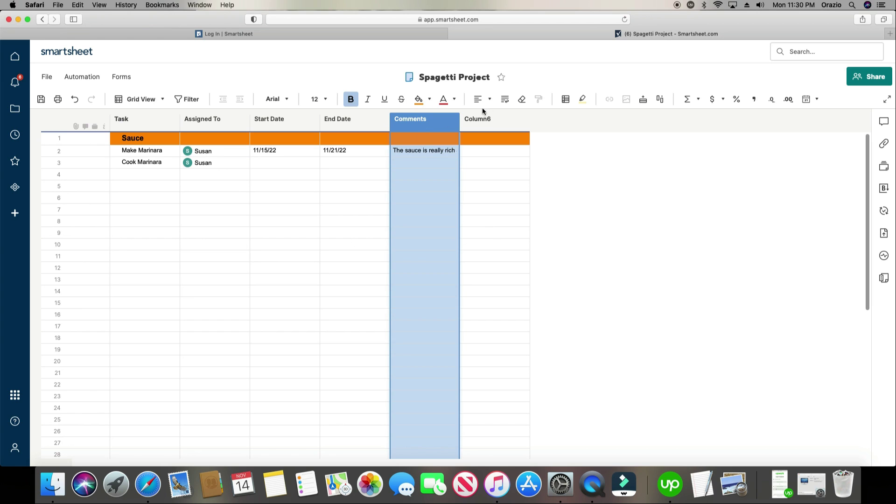
click(431, 150)
click(429, 119)
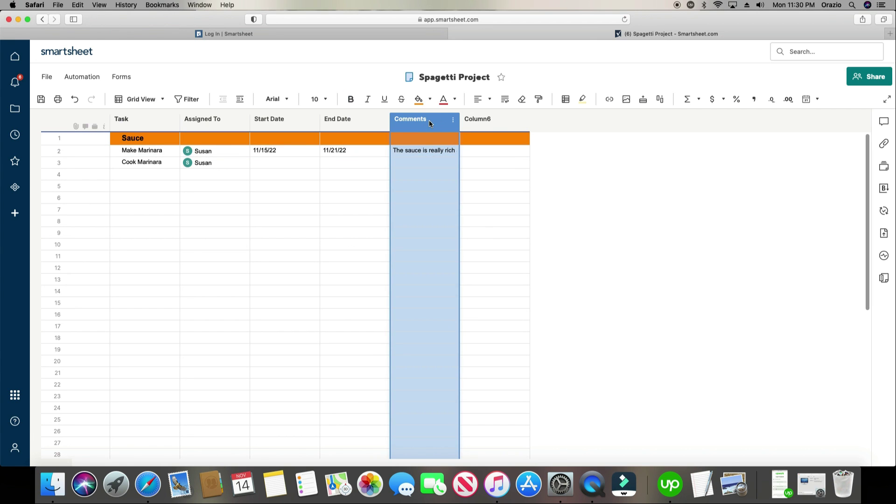
click(505, 100)
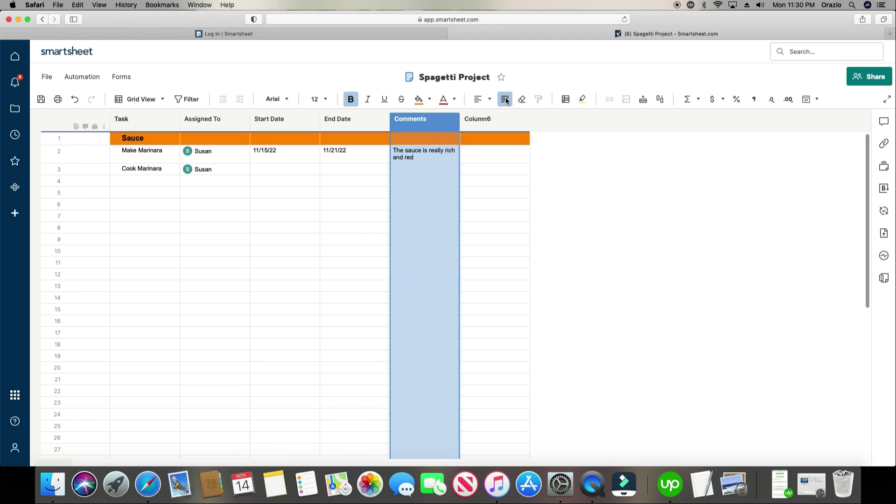
click(503, 181)
click(42, 100)
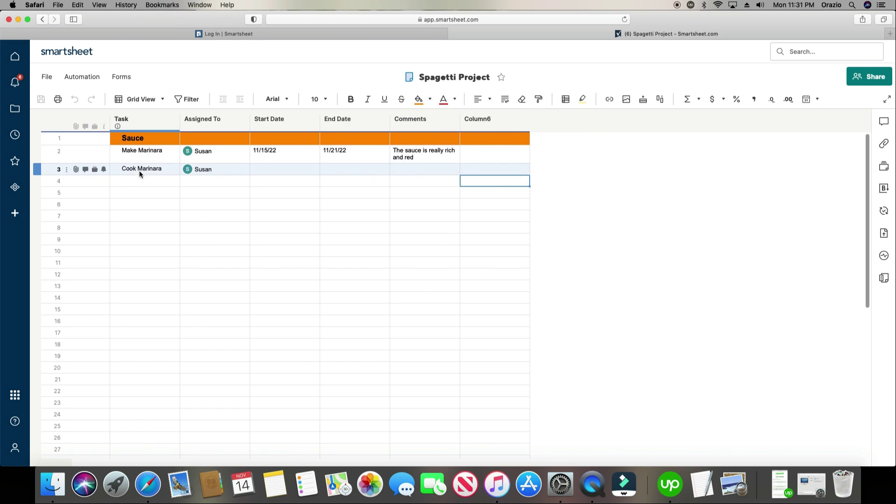
Copy the Sauce cell's formatting onto the Cook Marinara cell with the Format Painter, and undo it
click(151, 141)
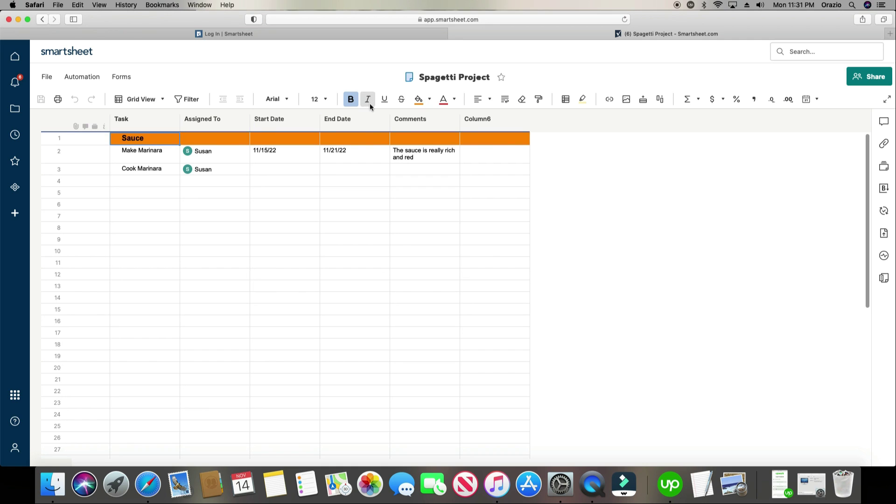
click(539, 99)
click(144, 170)
click(77, 104)
click(214, 226)
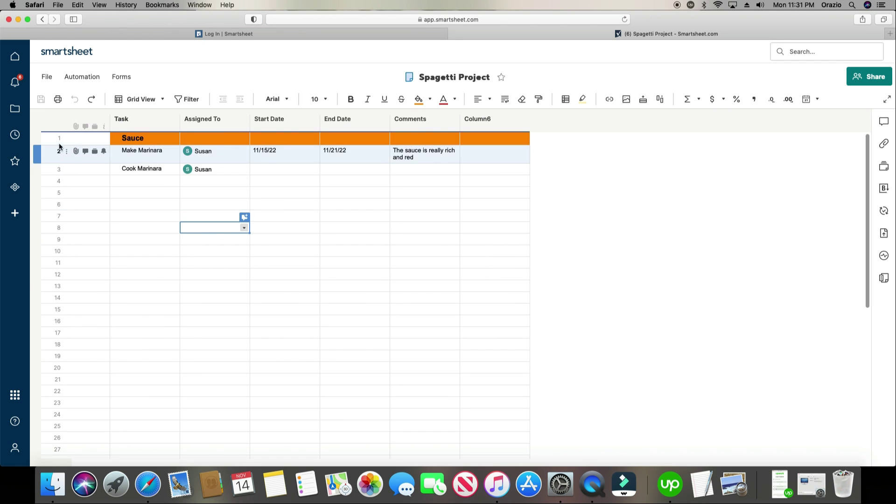
right_click(39, 138)
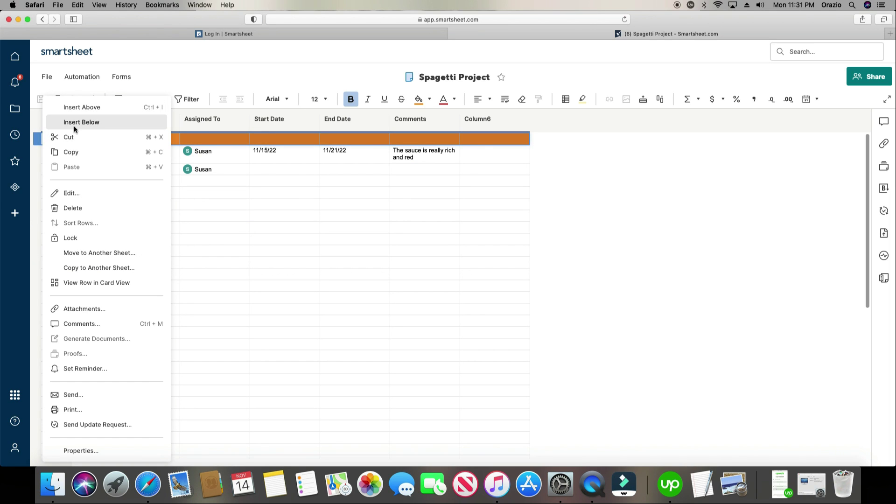
click(462, 181)
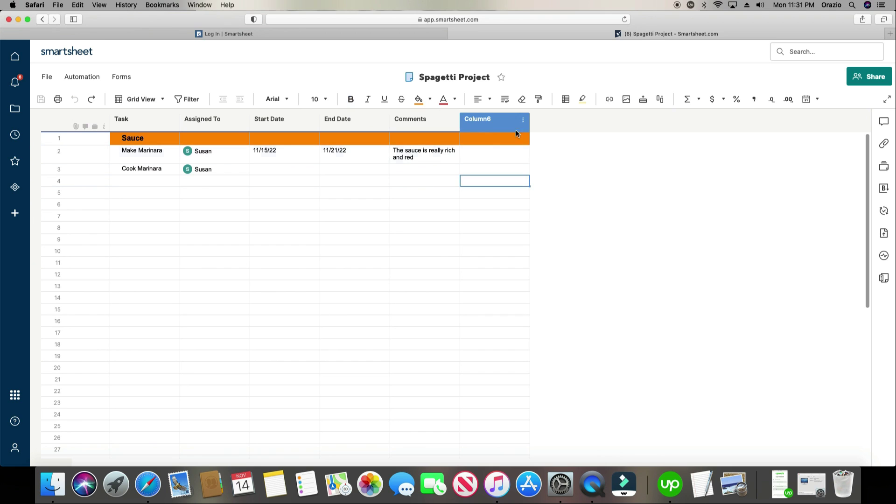
right_click(500, 125)
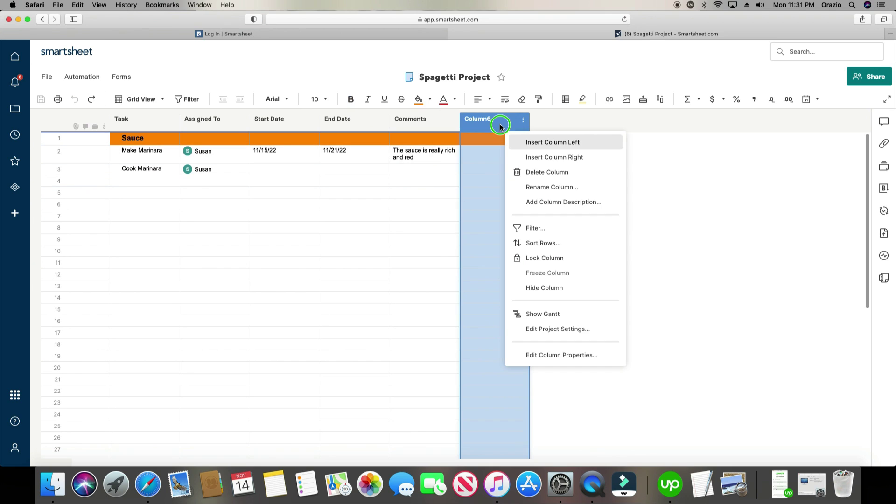
Insert a Text/Number column named "abc" to the right of the End Date column
right_click(339, 124)
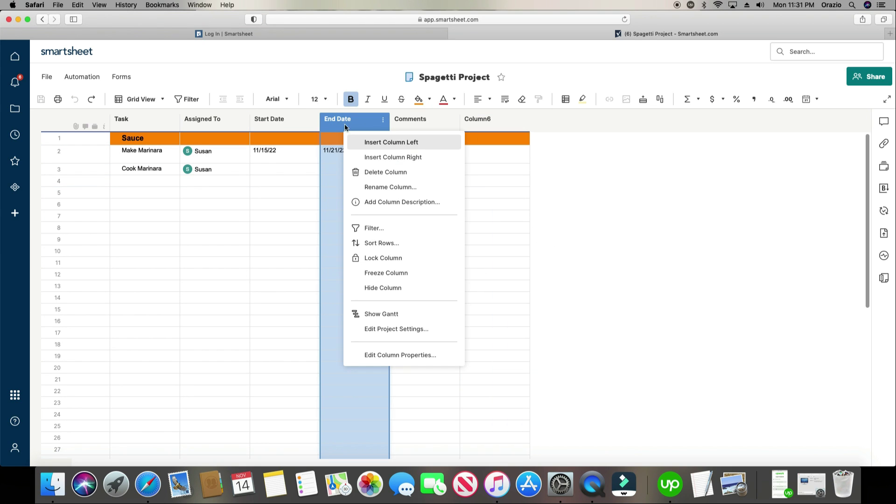
click(390, 159)
text(a)
key(super+a)
text(abc)
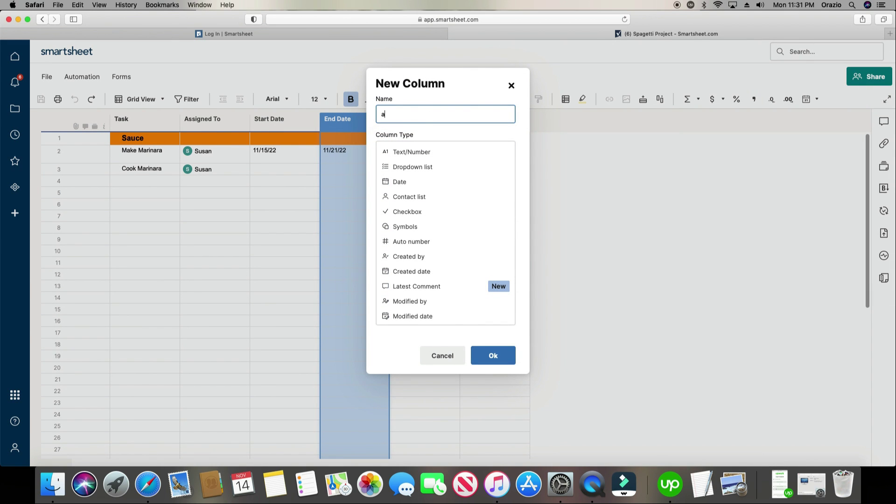
click(452, 152)
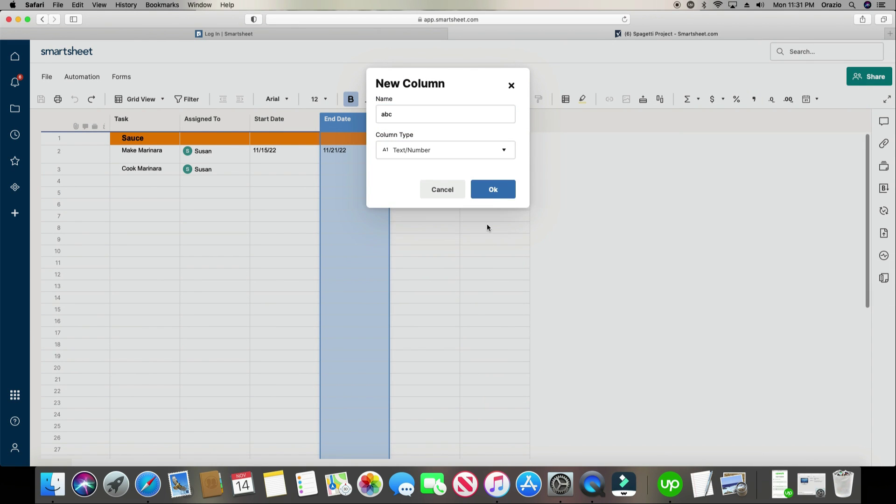
click(489, 199)
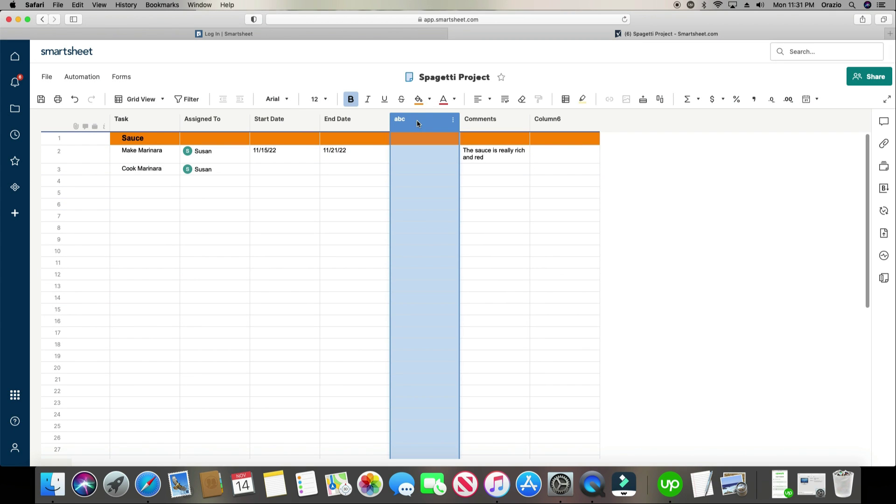
Move the abc column to the right of the Comments column and delete it
drag(418, 120, 526, 122)
right_click(492, 123)
click(539, 172)
Try repositioning the Start Date column and undo the change
drag(284, 119, 249, 120)
click(75, 100)
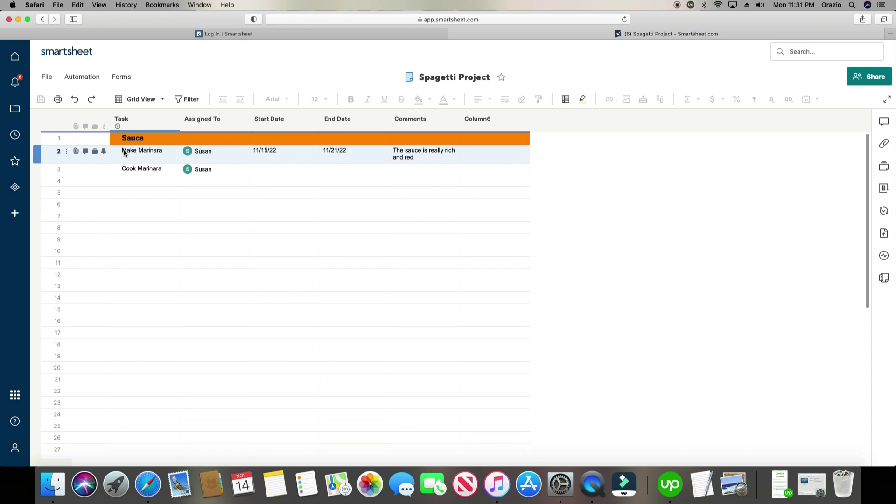
Attach the file Untitled design-4.png from the computer's recent files to the Make Marinara row
click(76, 152)
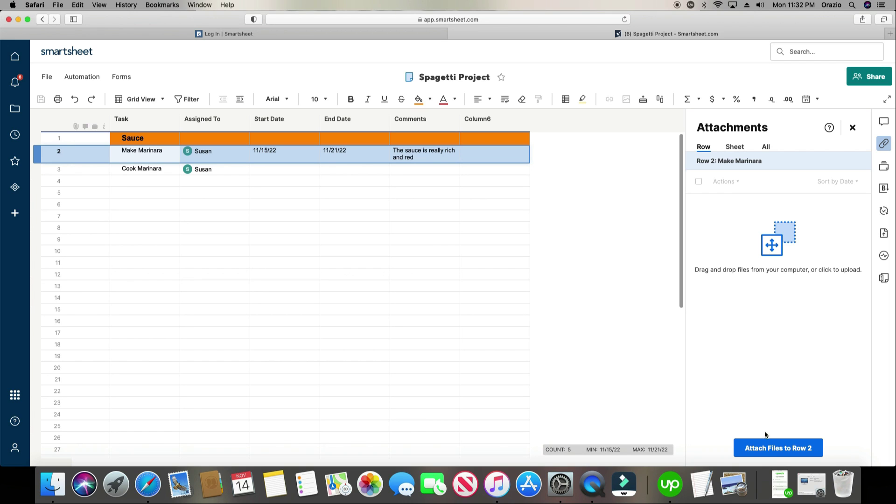
click(777, 449)
click(774, 257)
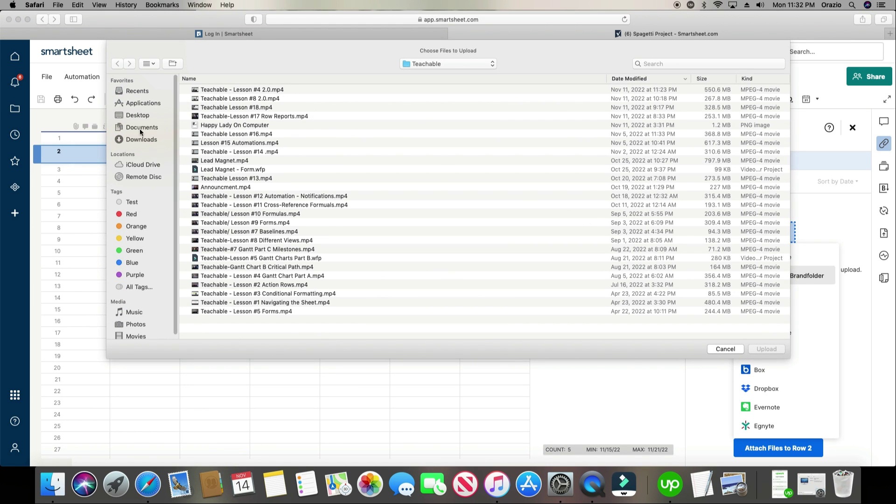
click(145, 93)
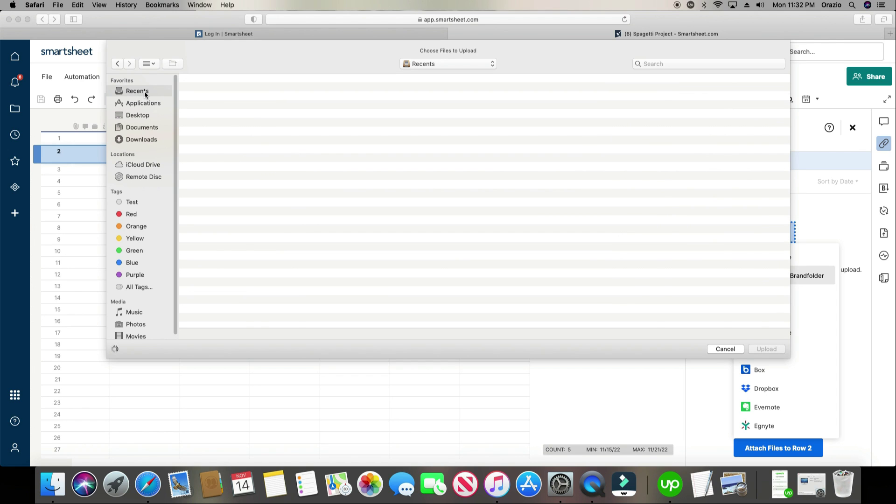
click(218, 110)
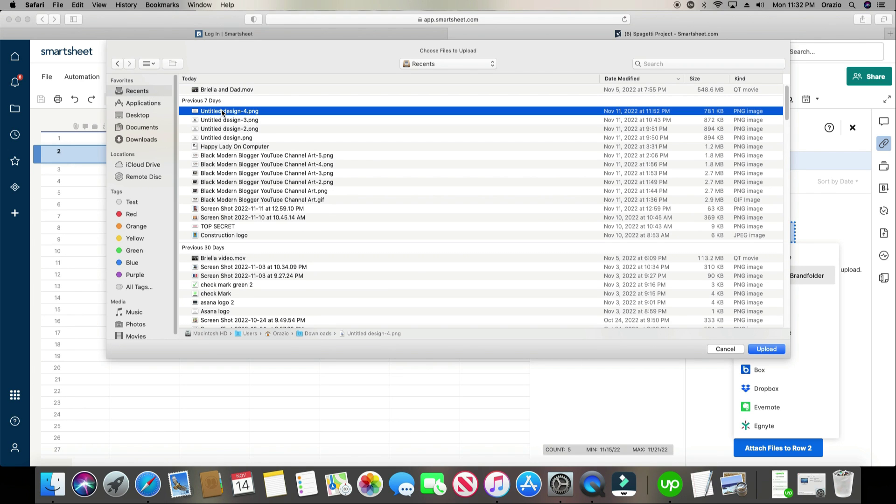
click(768, 349)
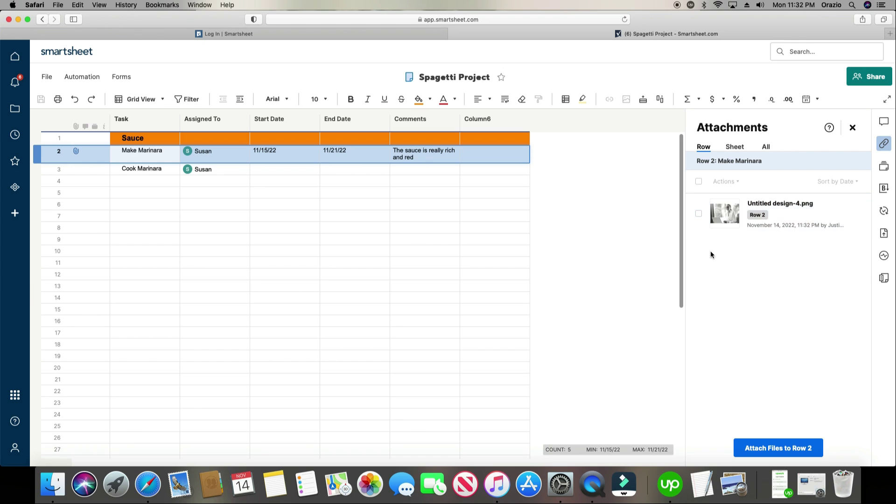
Examine the attachments of several empty rows and of the Make Marinara row, and those listed for the sheet and for all levels
click(347, 216)
click(231, 205)
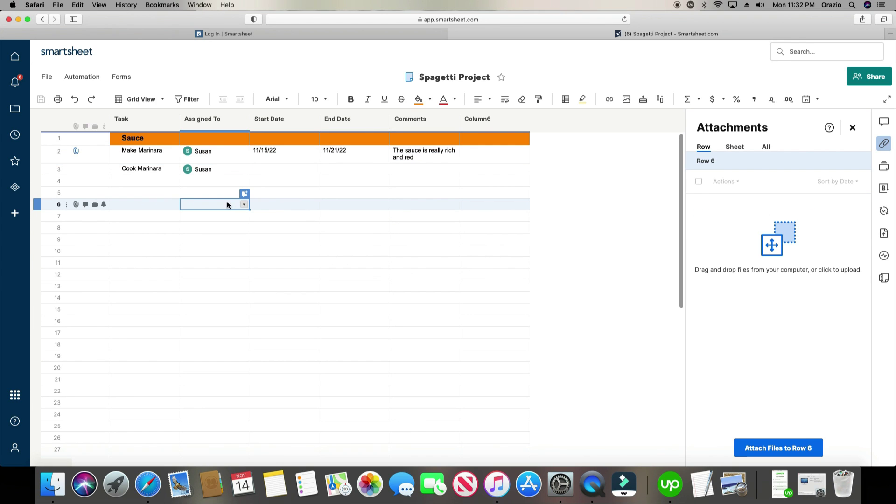
mouse_move(76, 153)
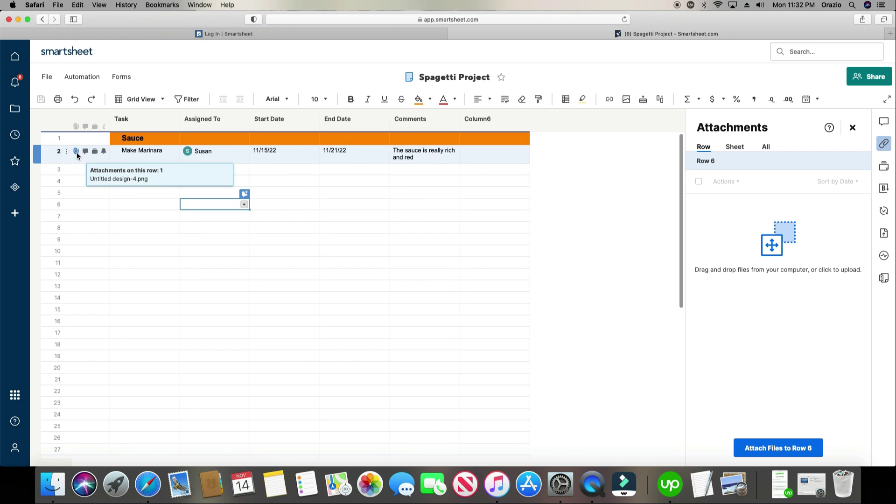
click(218, 250)
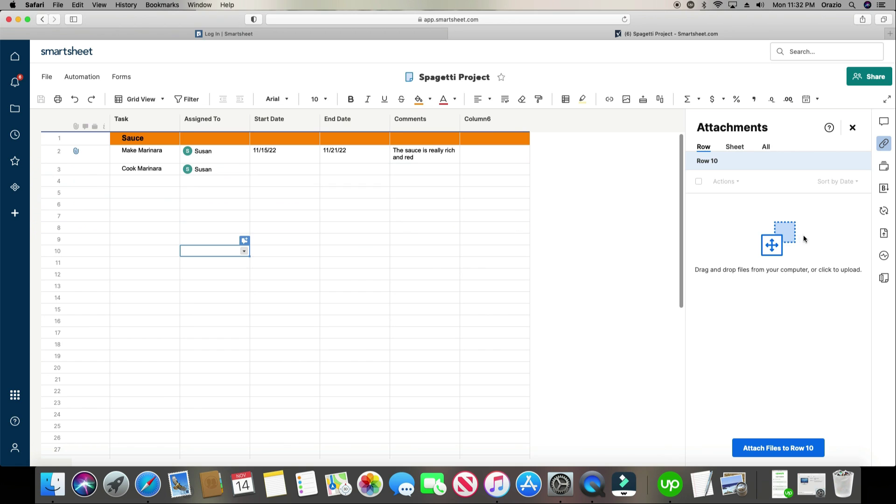
click(142, 205)
click(186, 229)
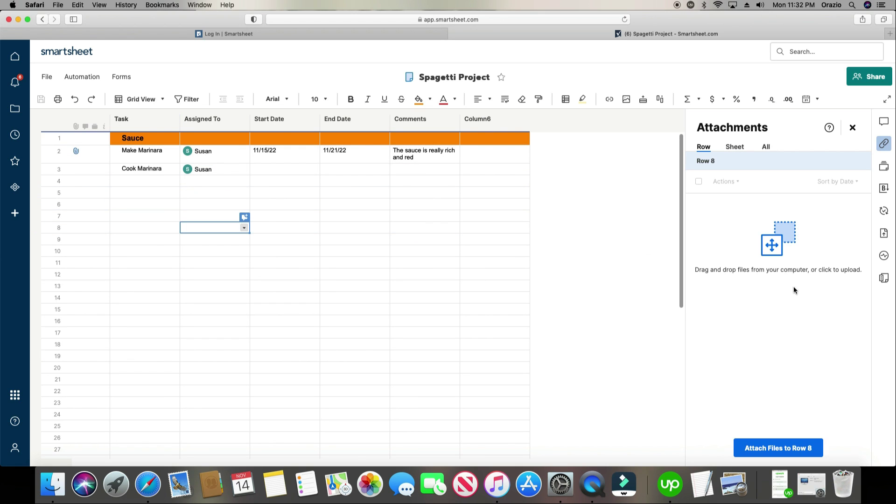
click(288, 153)
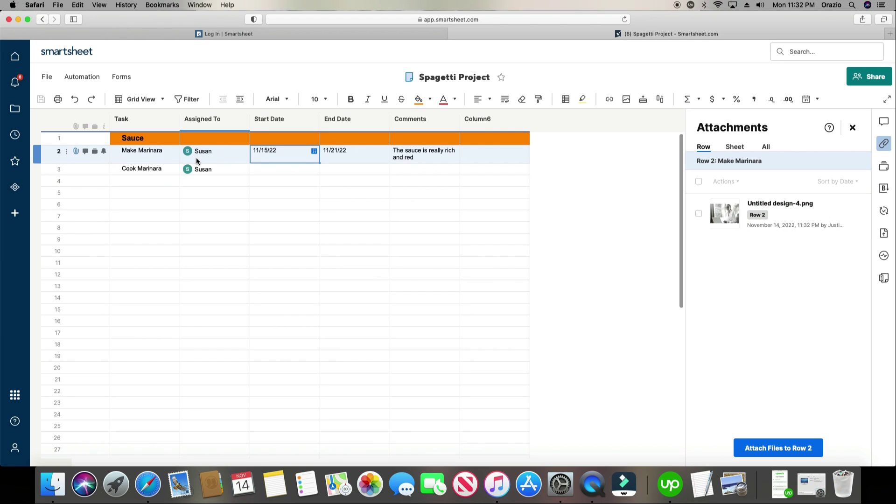
click(735, 147)
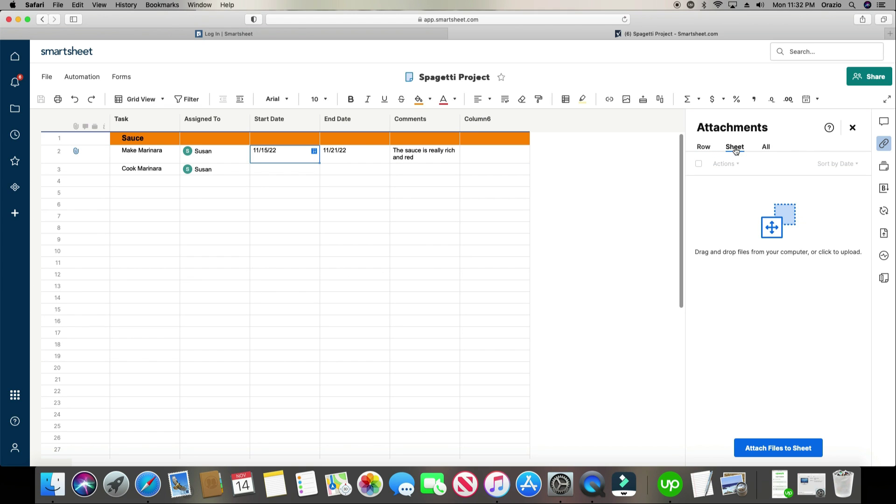
click(767, 148)
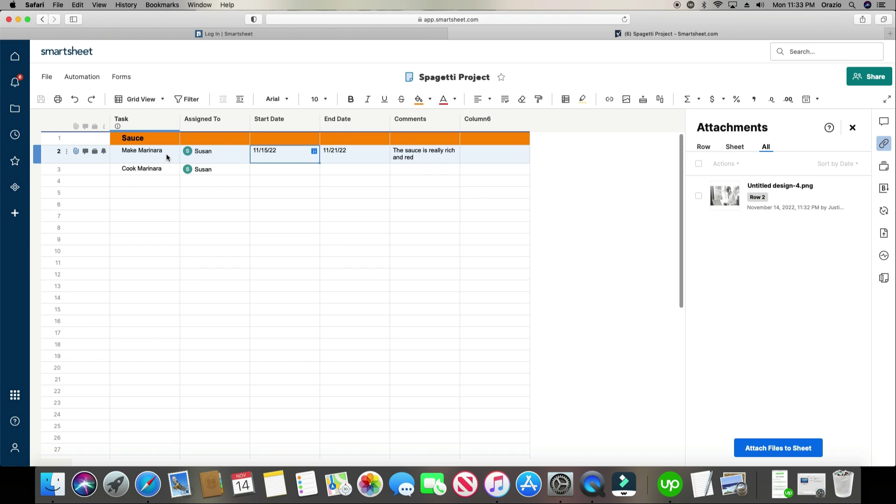
Post a conversation comment on the Make Marinara row that mentions the assignee and says "please make sure the sauce is nice and hot"
click(86, 153)
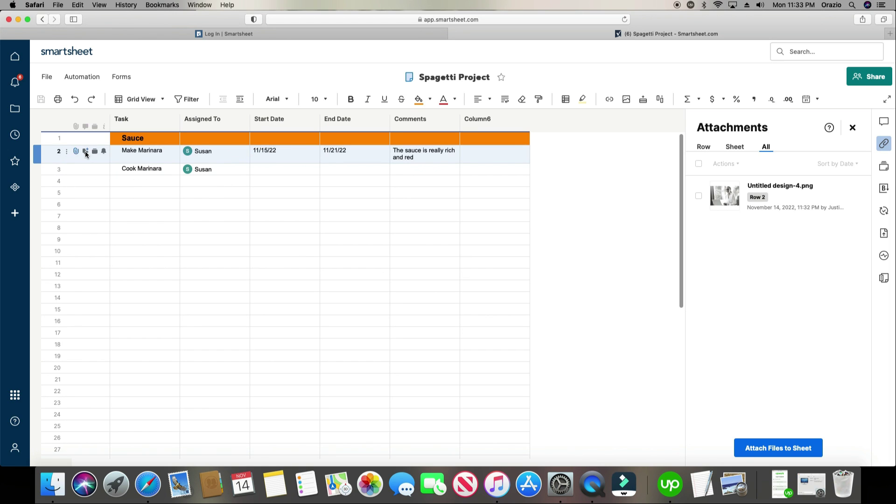
click(86, 154)
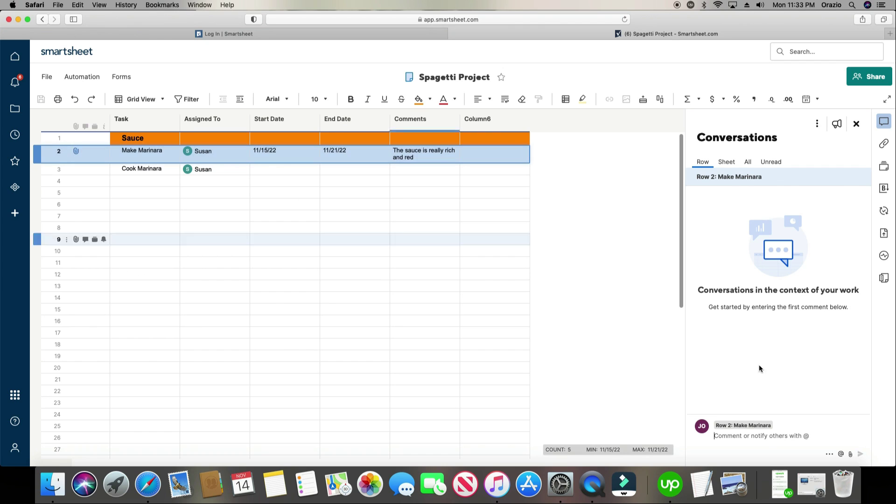
click(778, 431)
text(@)
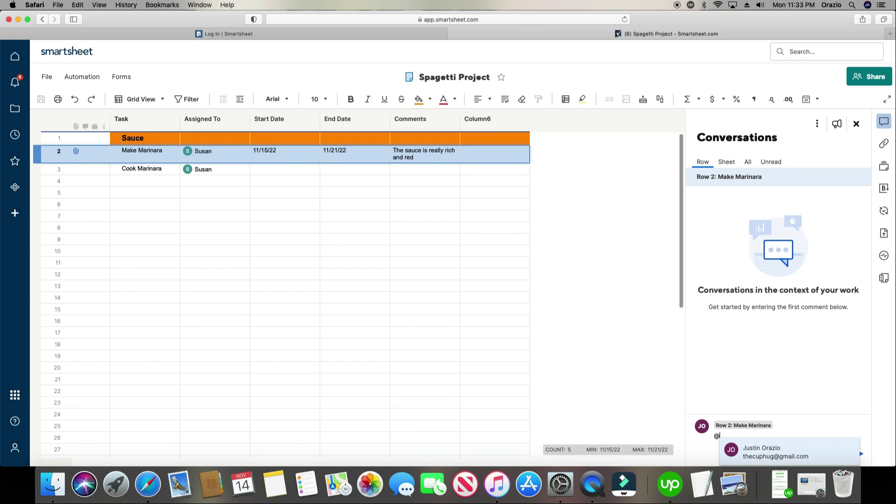
text(susan )
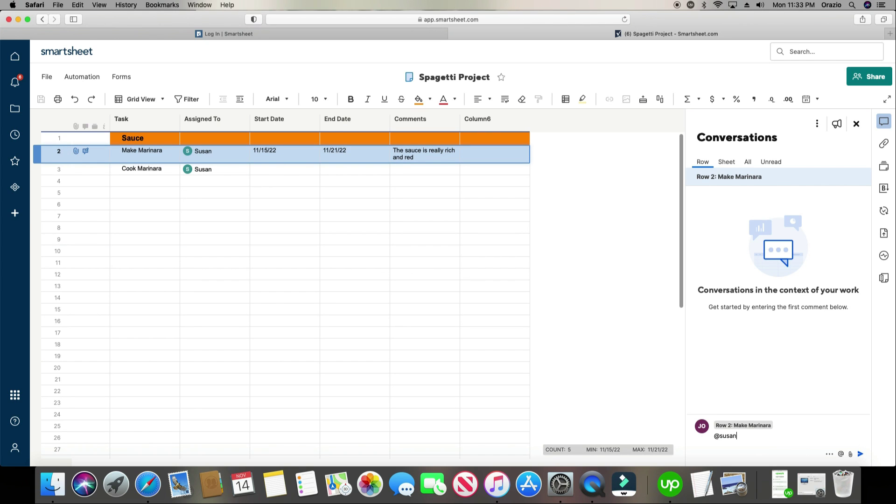
text(please make sure the re)
key(BackSpace)
text(sauce is nice and hot)
key(Return)
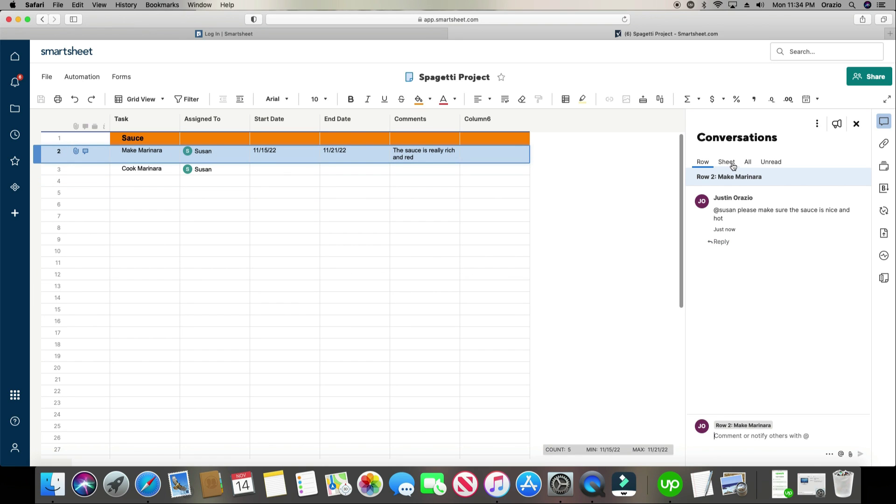
Review the conversations across the whole sheet and the proof options for the Make Marinara row
click(748, 164)
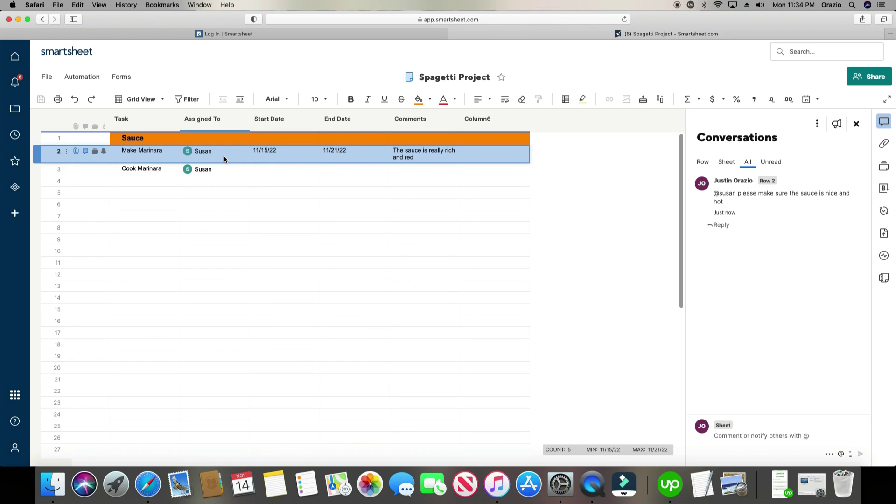
click(95, 152)
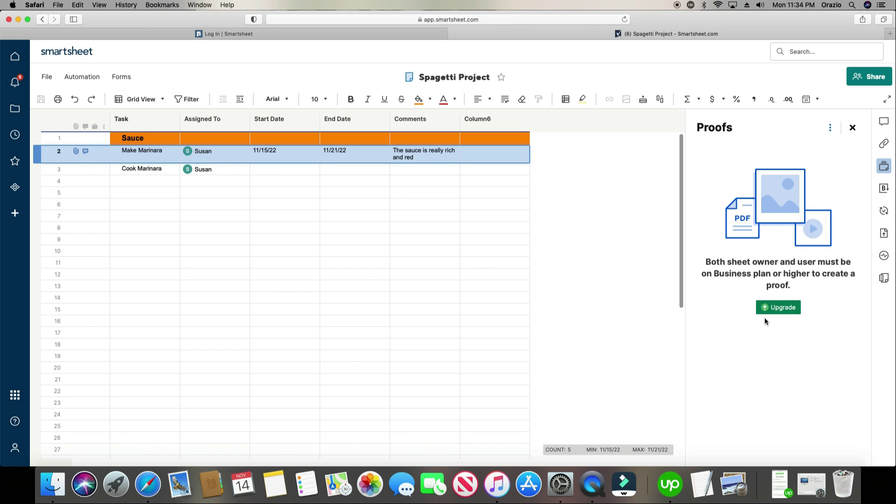
click(851, 129)
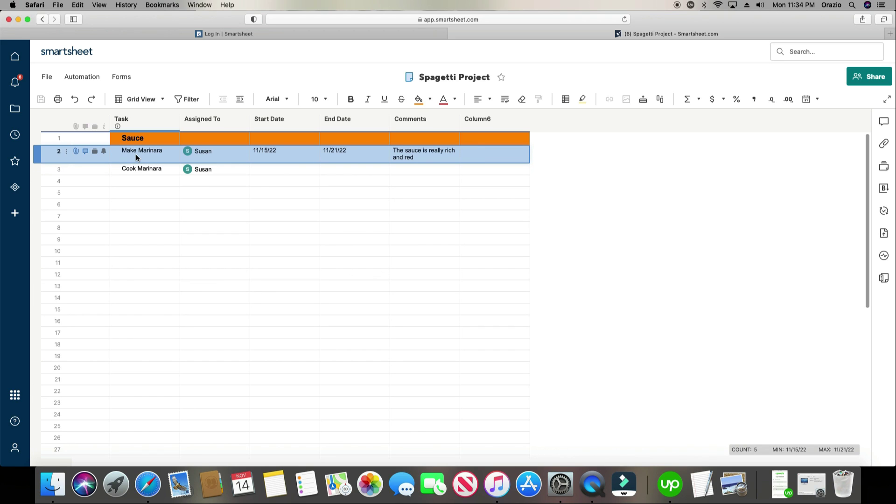
Create a reminder for the Make Marinara row dated 11/17/22, with the Assigned To column's contact as recipient
click(104, 153)
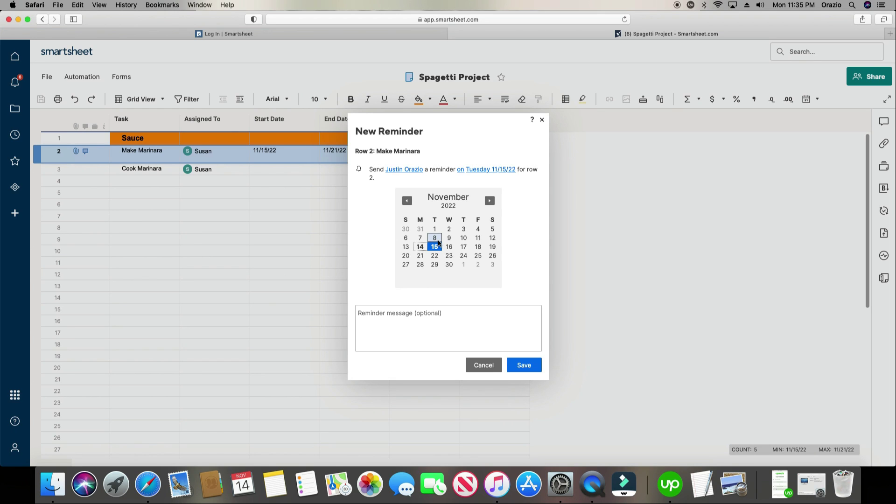
click(464, 248)
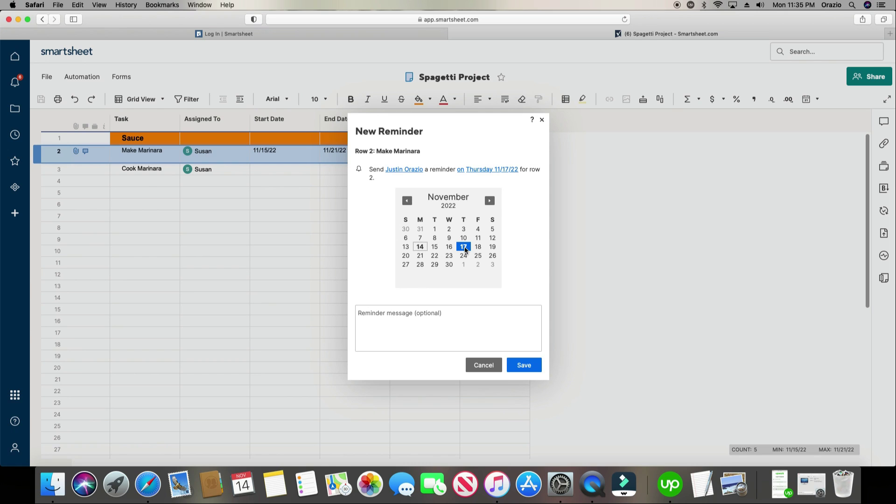
click(410, 172)
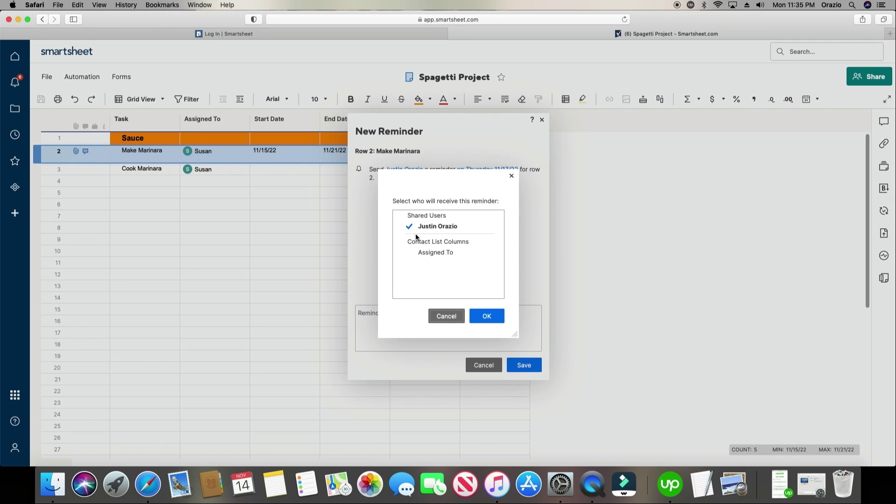
click(450, 252)
click(514, 285)
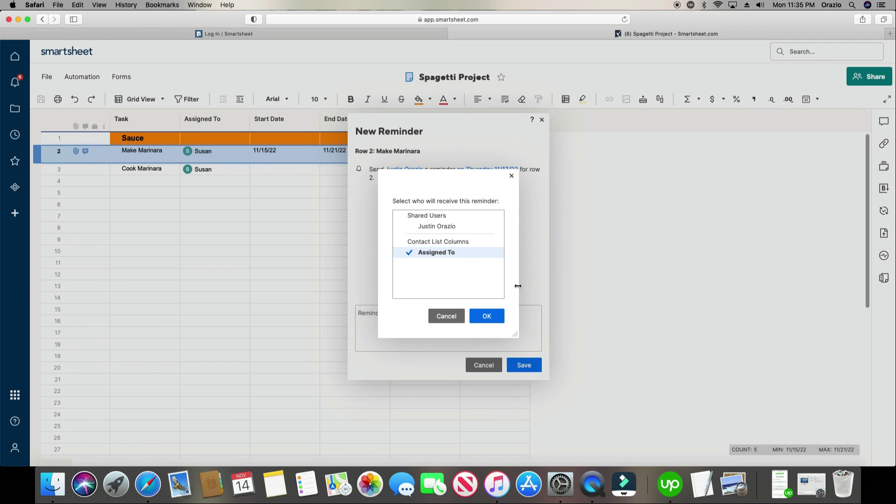
click(489, 316)
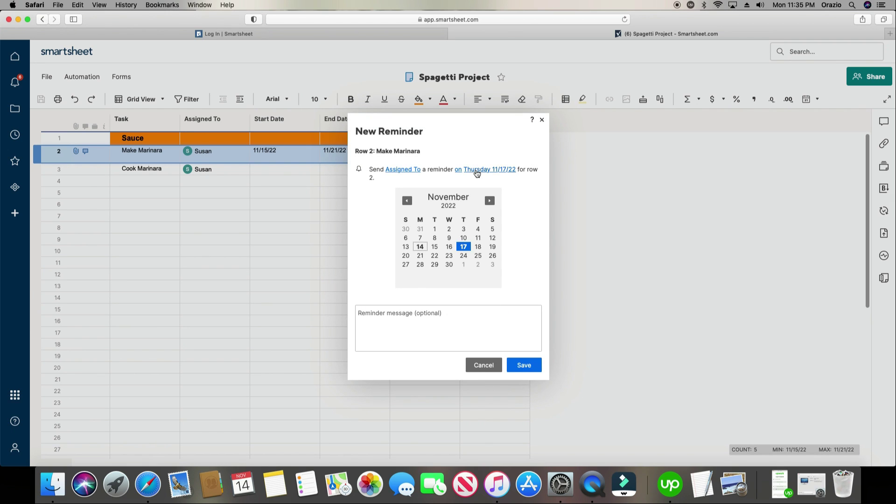
Add the message "Please make sure the sauce is still hot" to the reminder and save it
click(432, 315)
text(Please make sure the sauce)
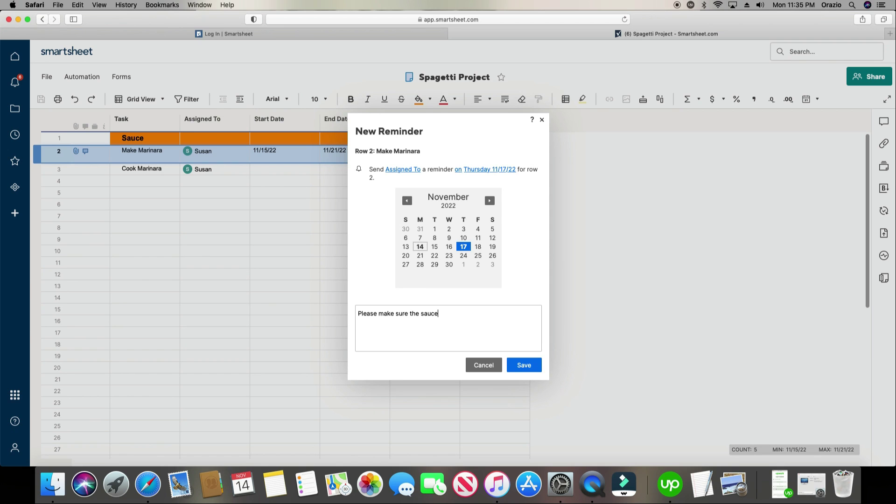
text( is still hot)
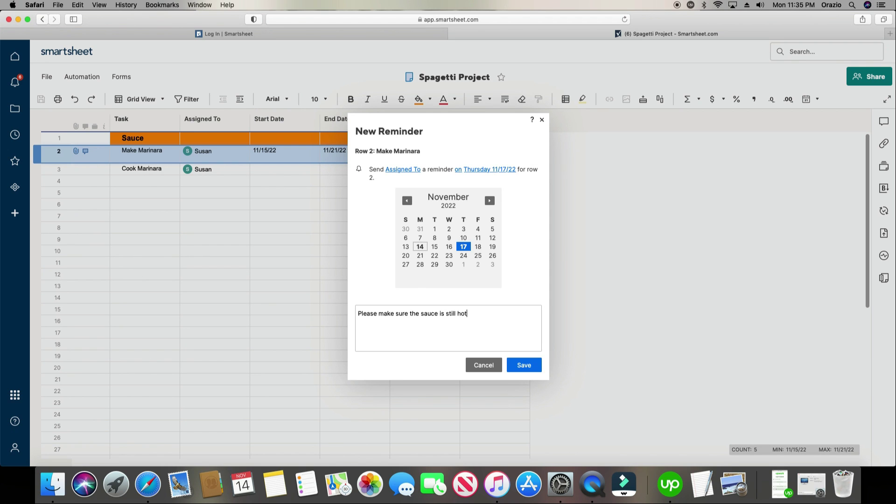
click(513, 366)
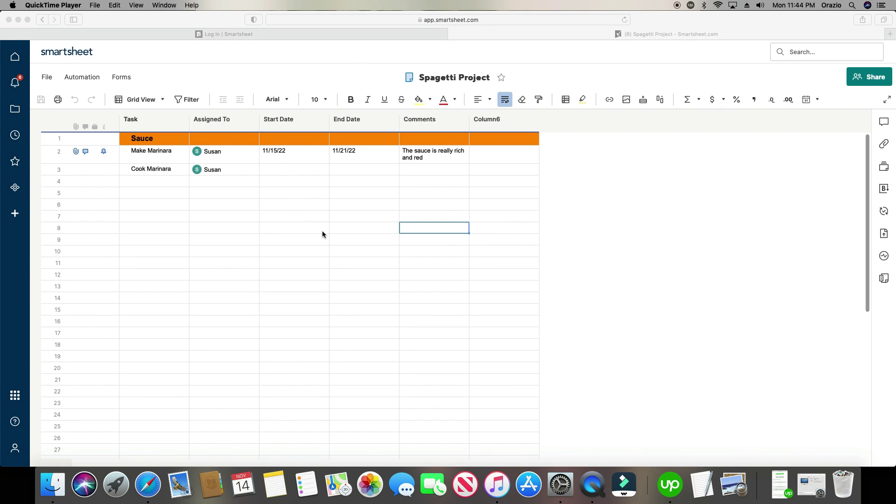
Indent the Make Marinara and Cook Marinara tasks under the Sauce row
click(161, 155)
drag(162, 156, 163, 170)
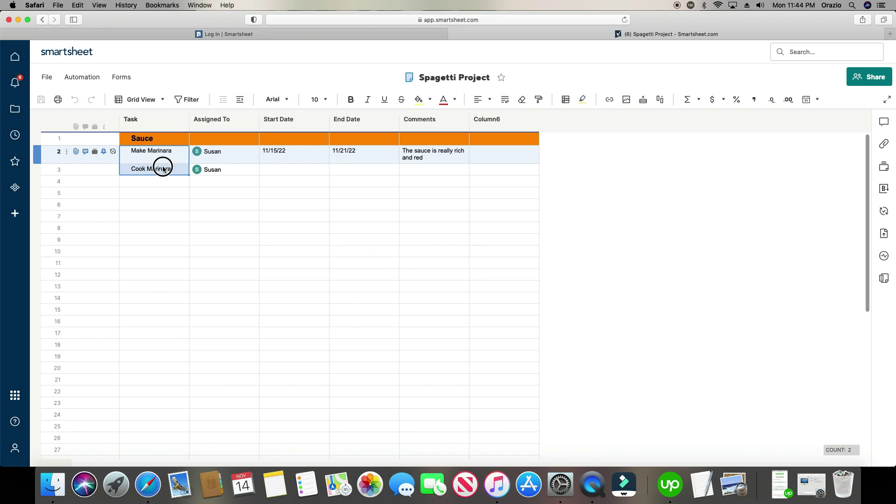
click(239, 99)
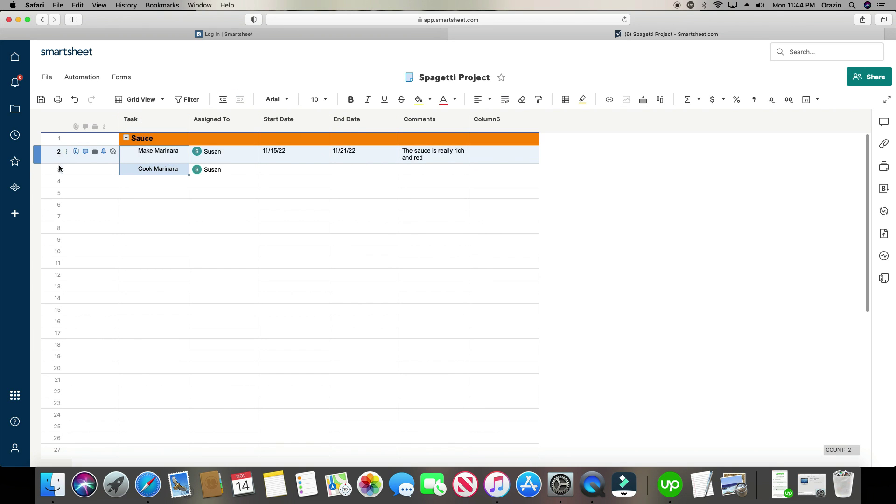
Collapse and expand the Sauce group repeatedly to check how its subtasks hide and reappear
click(127, 139)
click(126, 139)
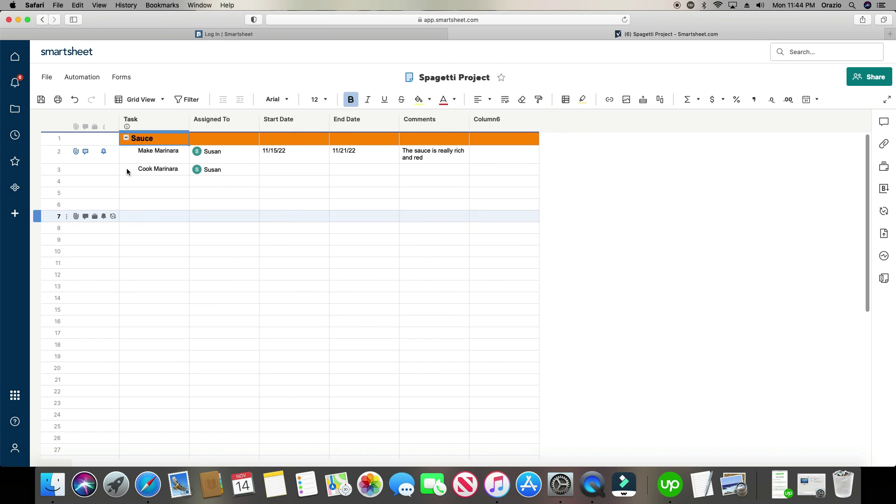
click(127, 138)
click(126, 138)
click(127, 138)
click(127, 138)
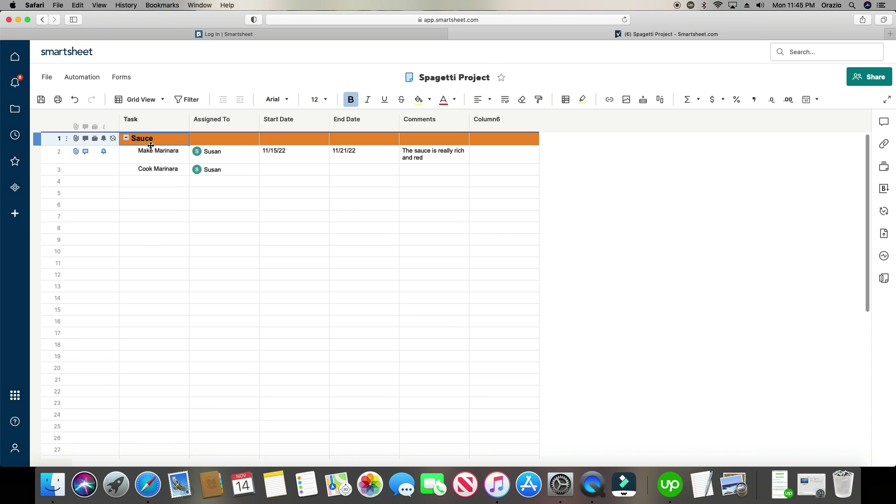
Outdent the Make Marinara and Cook Marinara tasks back to the same level as Sauce
drag(156, 150, 156, 168)
click(223, 99)
click(293, 207)
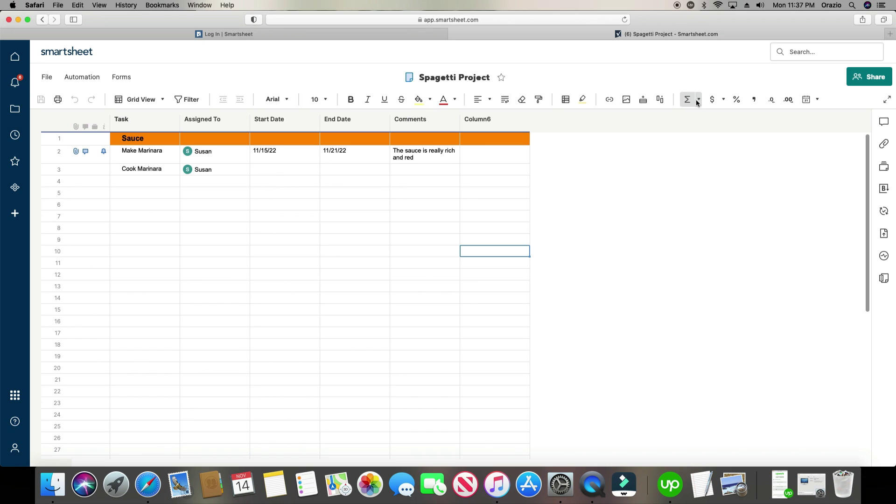
Look over the available functions and format the empty Column6 cell in row 10 as United States Dollar (USD)
click(698, 100)
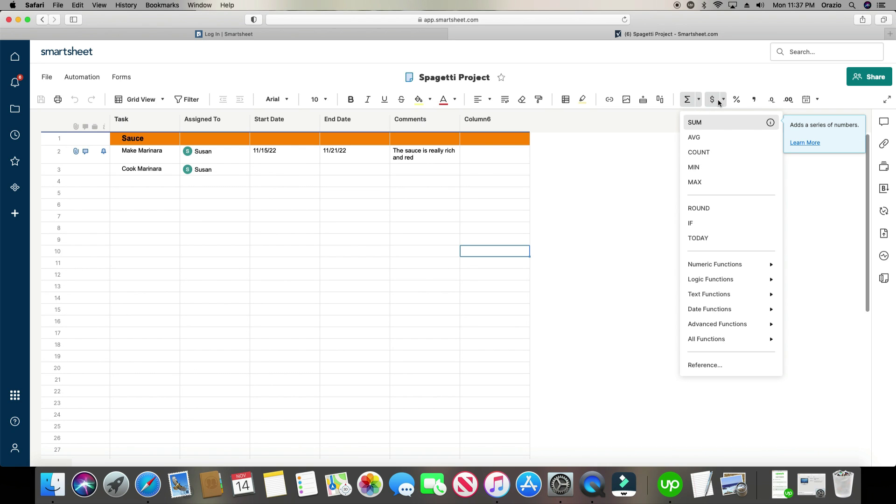
click(720, 99)
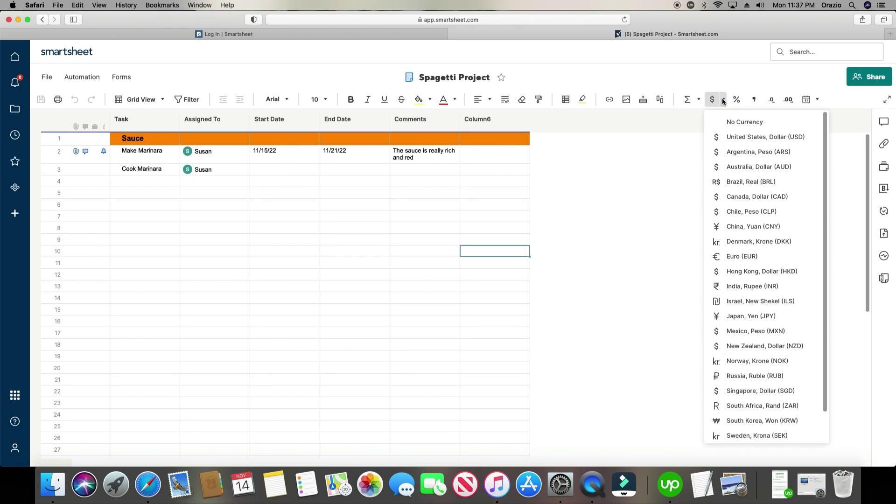
click(741, 138)
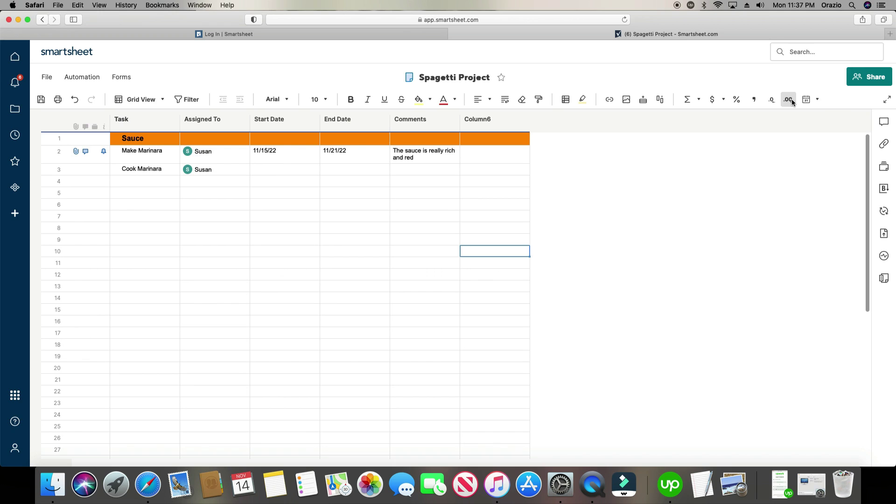
Display the Make Marinara end date in the long date format of "April 27, 2018"
click(814, 102)
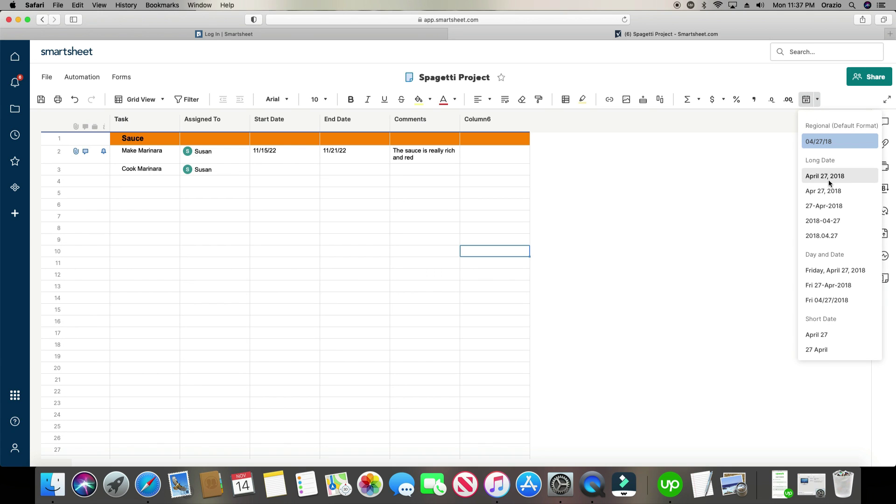
click(350, 156)
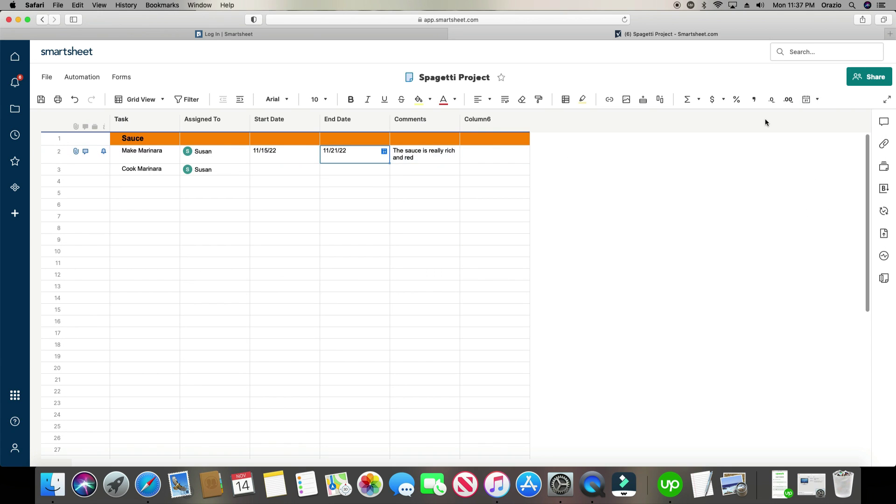
click(817, 101)
click(826, 176)
click(509, 205)
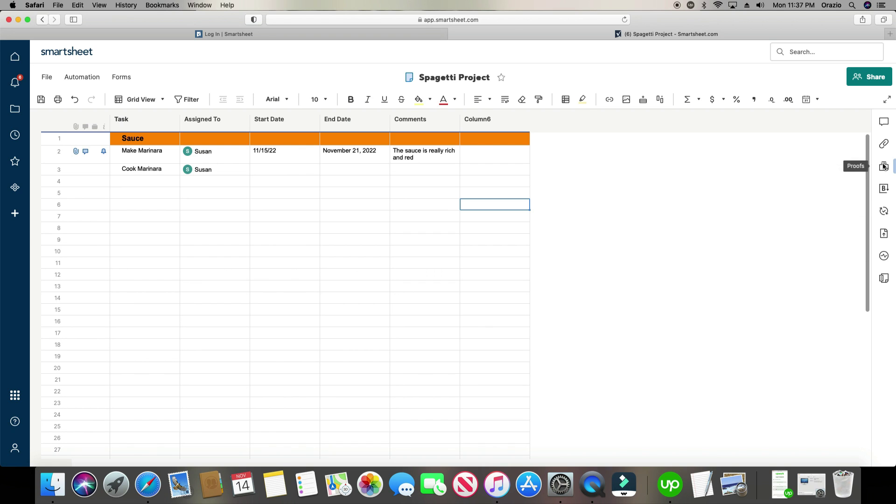
Examine all the sheet's attachments, the Brandfolder connection options and the update request manager
click(883, 145)
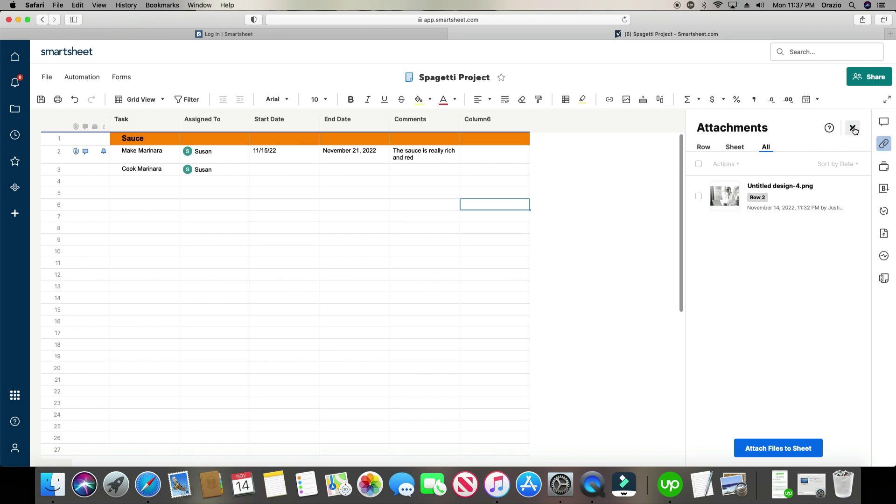
click(853, 129)
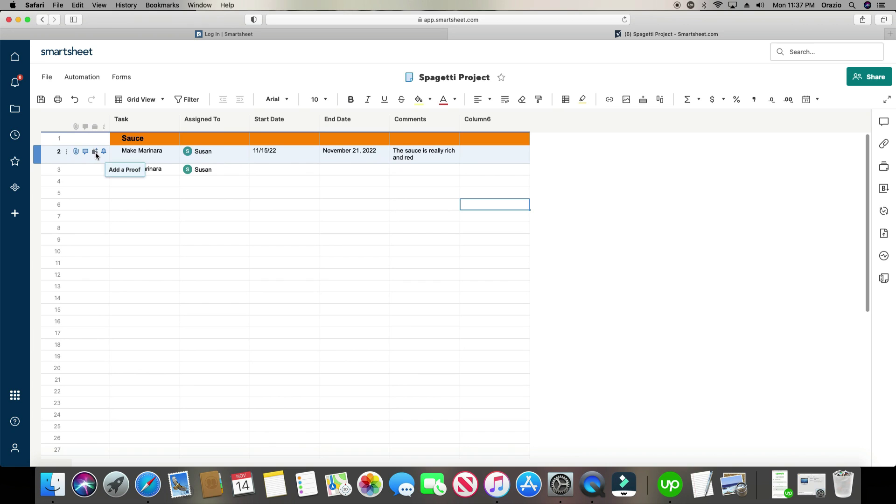
click(885, 191)
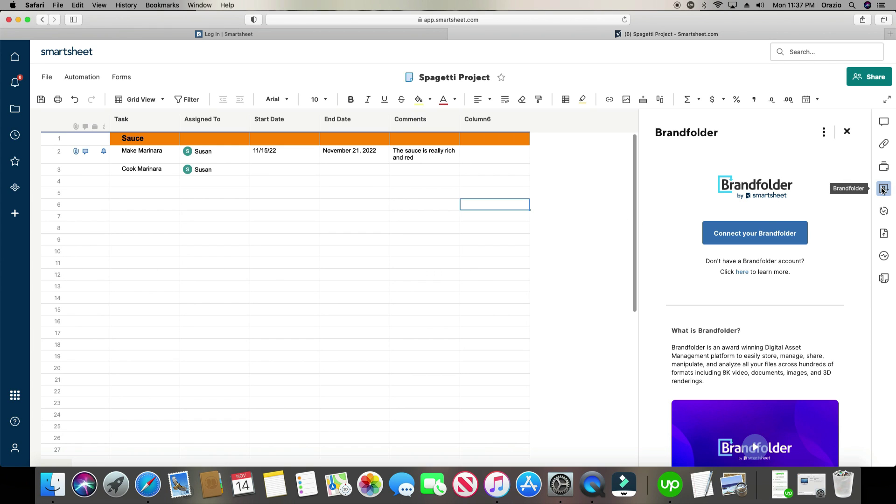
click(885, 212)
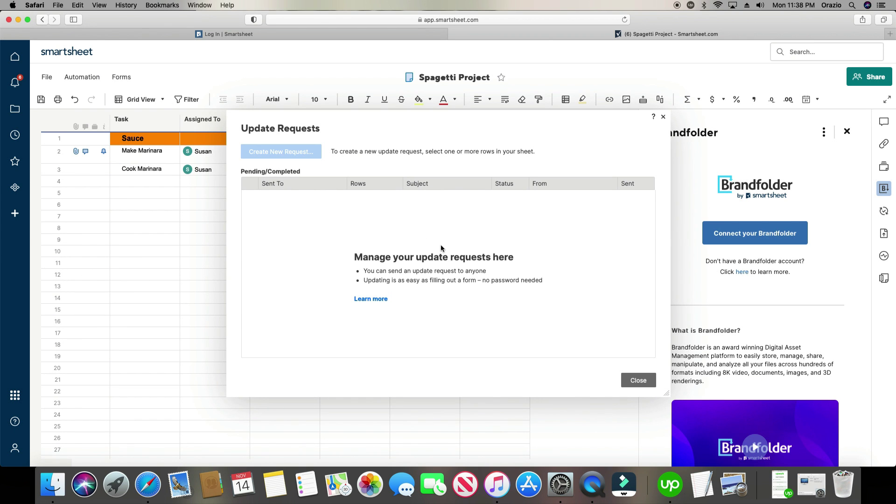
click(638, 380)
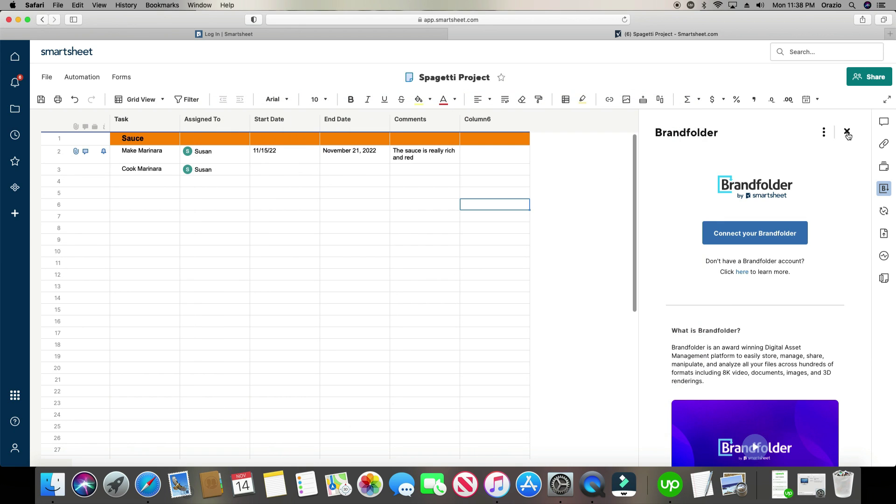
click(848, 133)
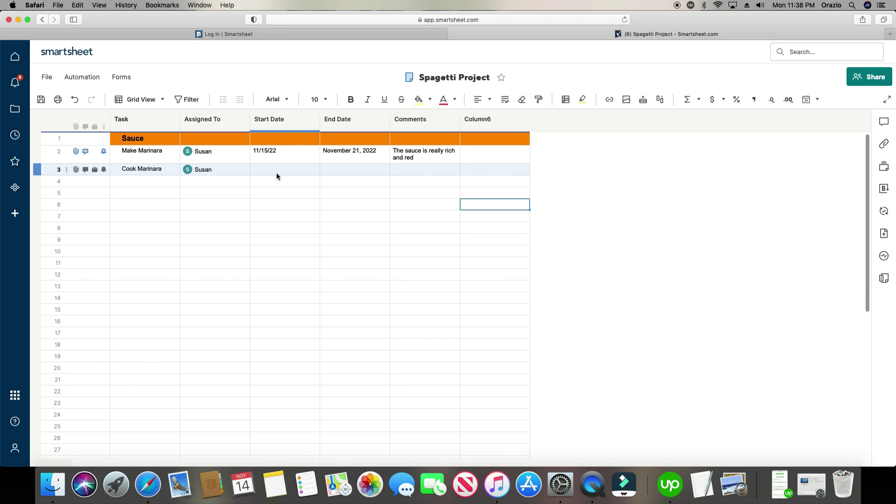
click(883, 213)
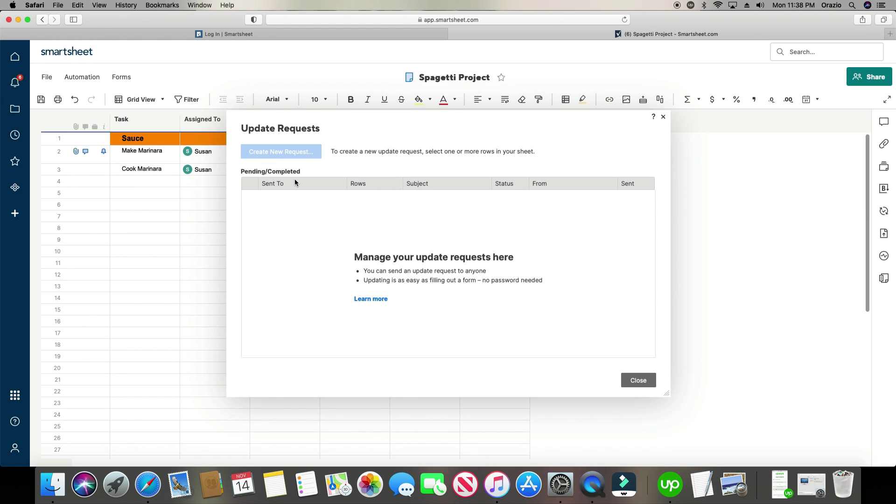
click(639, 380)
Create an update request for the Cook Marinara row, addressed to the contact assigned to that task
click(58, 170)
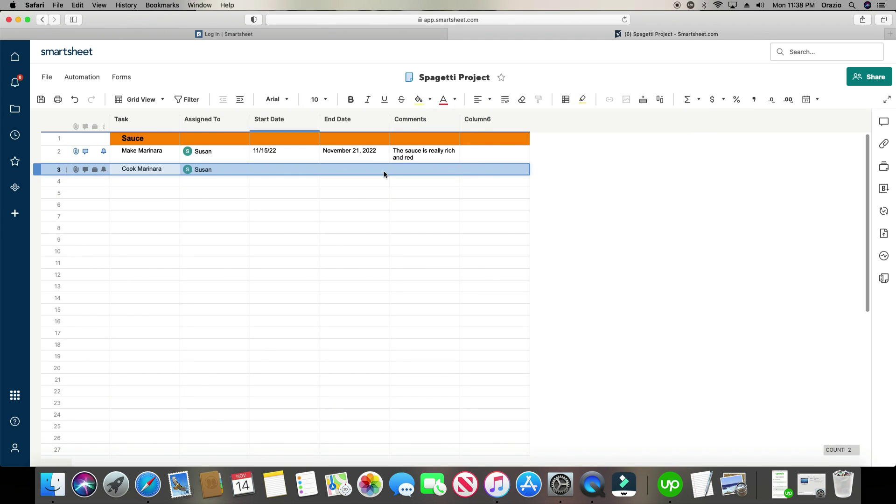
click(884, 212)
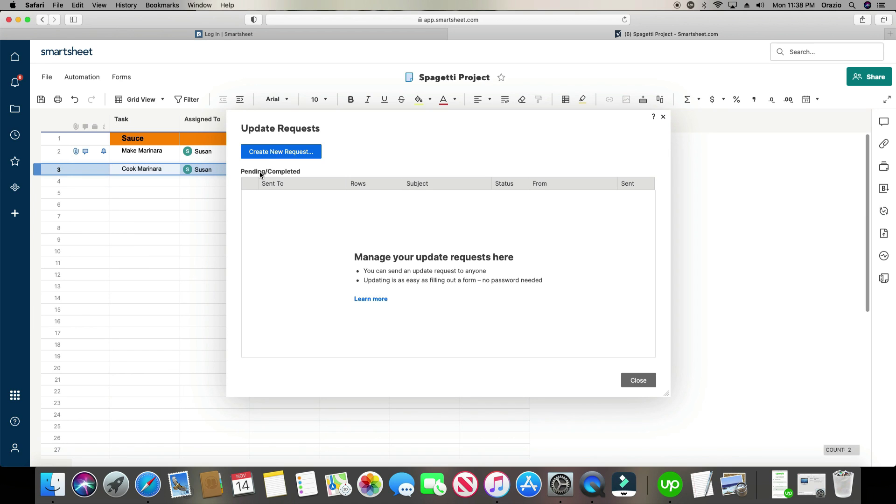
click(264, 155)
click(360, 160)
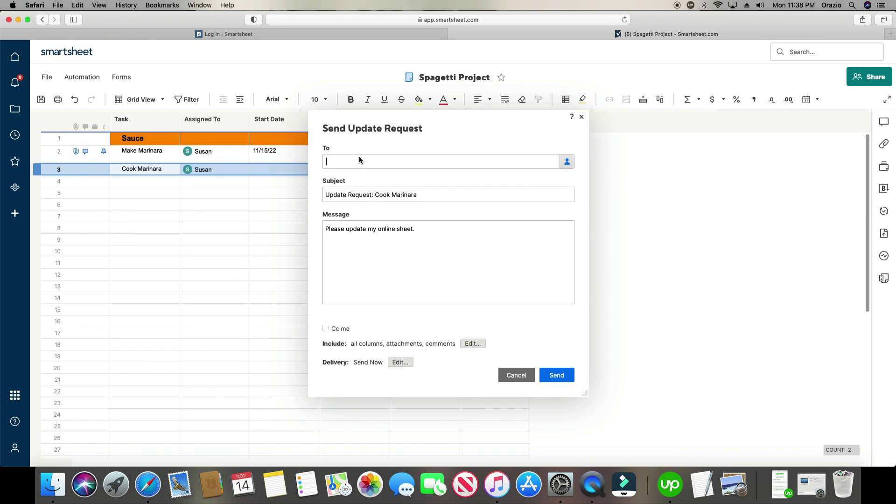
text(sus)
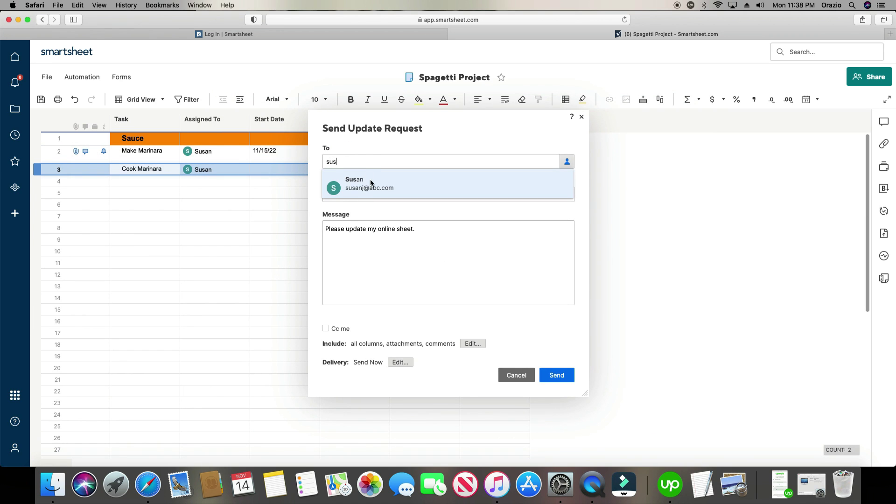
click(372, 183)
Replace the update request's subject with "Double check the recipe please"
drag(455, 194, 391, 195)
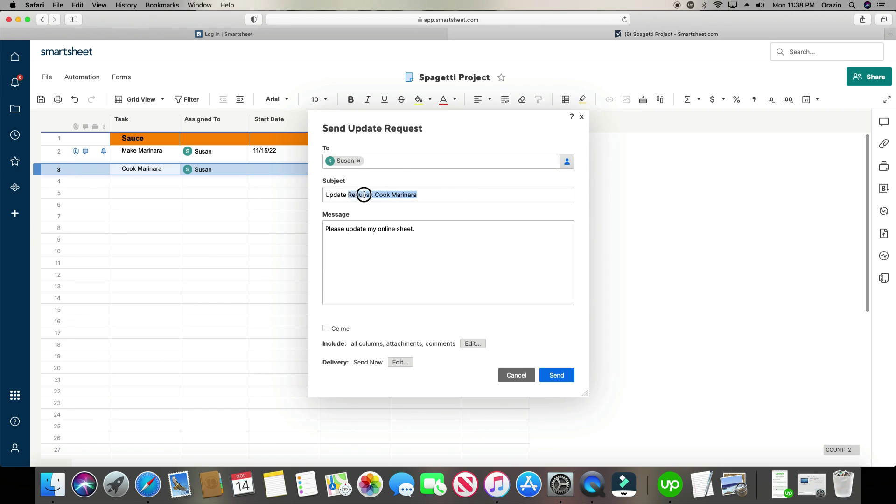
text(JP)
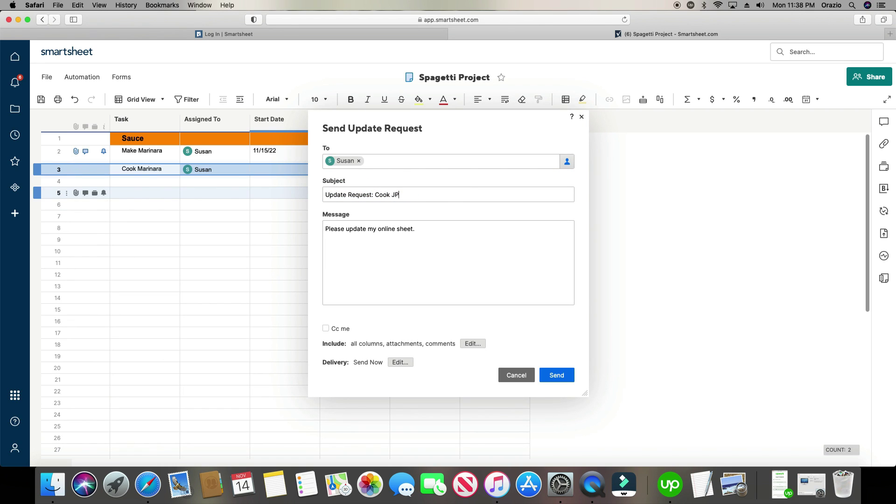
key(BackSpace)
key(BackSpace)
key(BackSpace)
key(BackSpace)
key(BackSpace)
key(BackSpace)
key(BackSpace)
key(BackSpace)
key(BackSpace)
key(BackSpace)
key(BackSpace)
key(BackSpace)
key(BackSpace)
key(BackSpace)
key(BackSpace)
key(BackSpace)
key(BackSpace)
key(BackSpace)
key(BackSpace)
key(BackSpace)
text(Double check the recipe please)
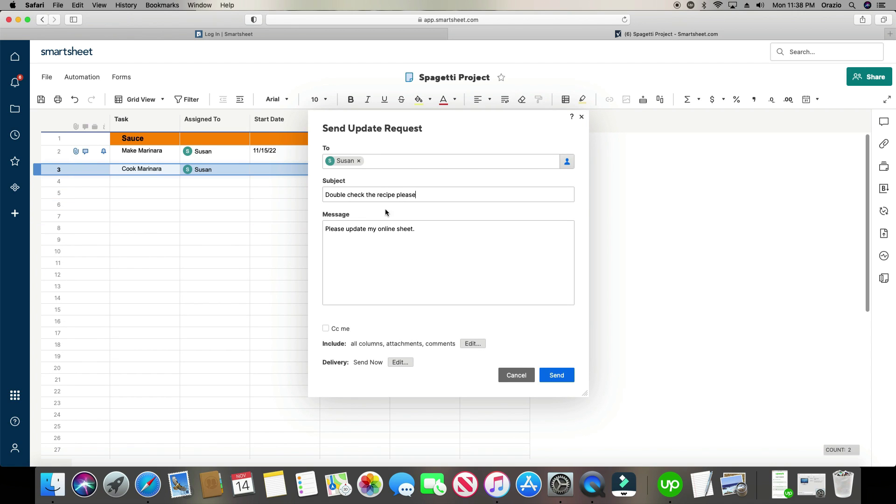
Copy the subject text "Double check the recipe please" into the update request's message, replacing the default wording
drag(423, 197, 304, 196)
key(super+c)
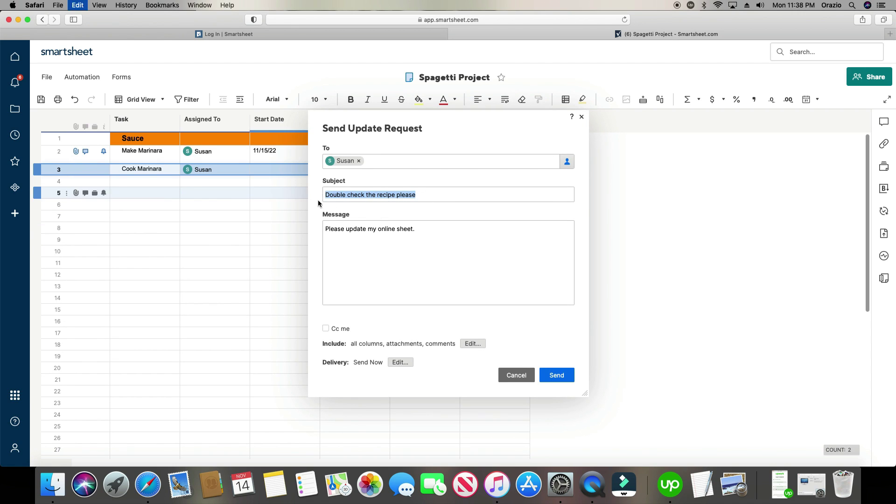
click(395, 231)
click(326, 232)
click(342, 231)
click(342, 230)
key(super+v)
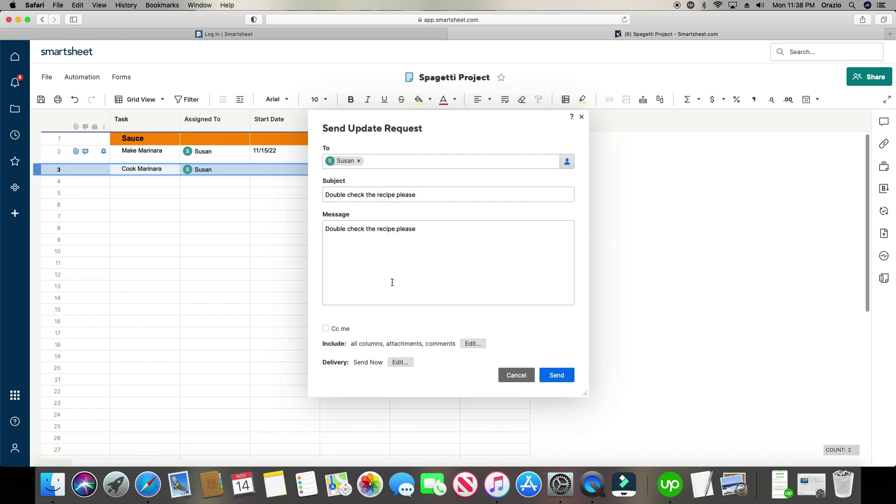
Cc yourself on the update request and send it with the Send Now delivery kept, then return to the sheet
click(326, 328)
click(393, 362)
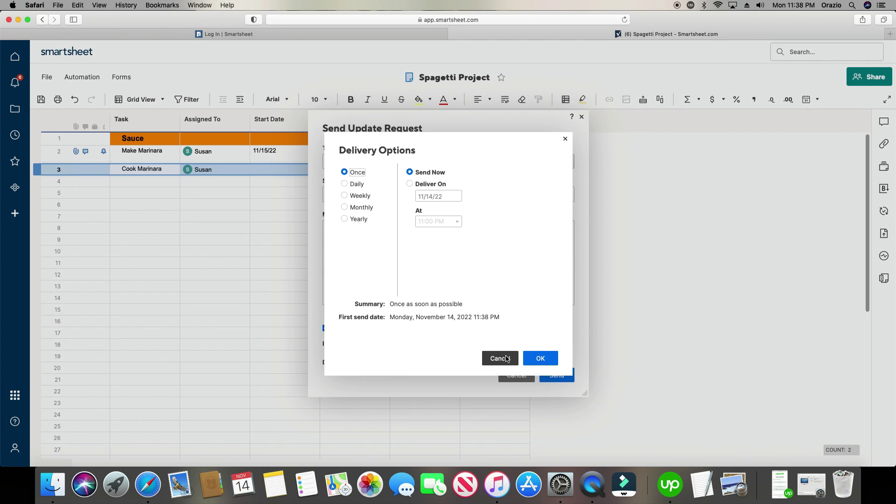
click(508, 359)
click(559, 378)
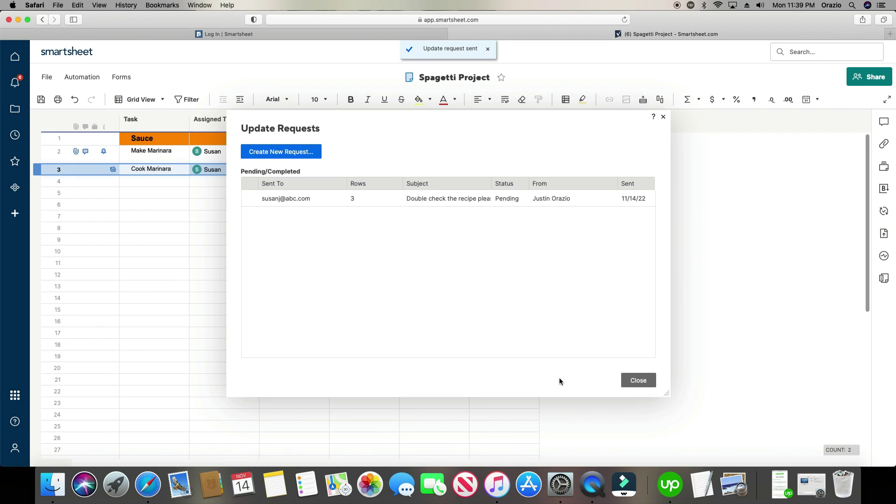
click(637, 380)
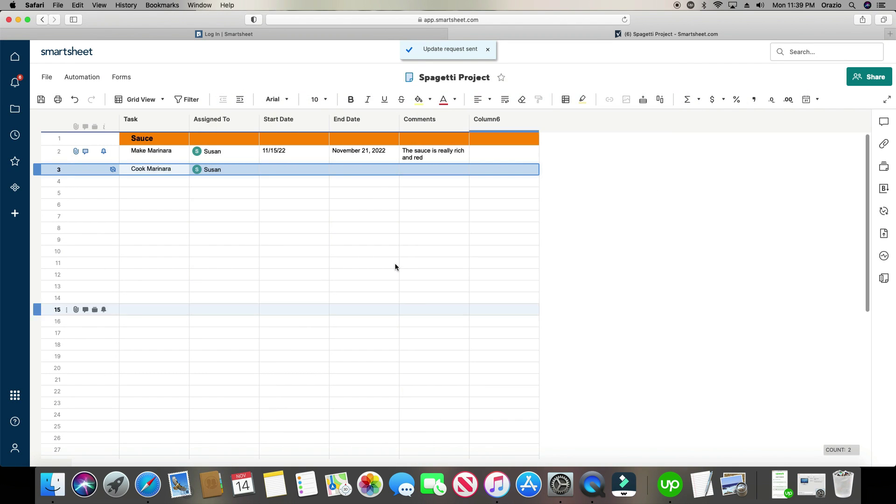
click(343, 216)
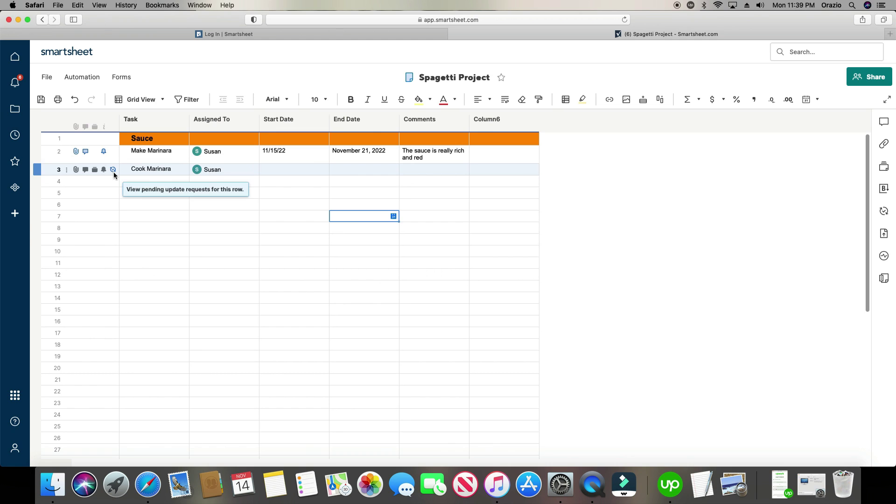
Look over the sheet's Publish, Activity Log and Sheet Summary features
click(884, 237)
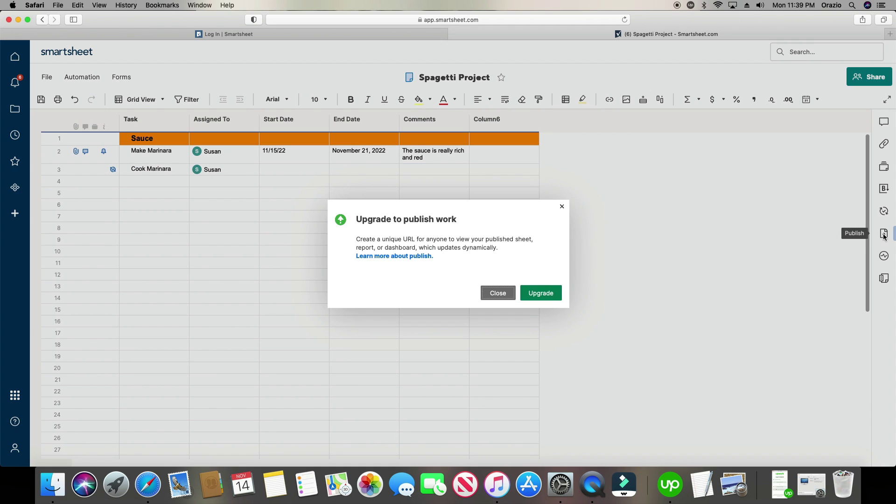
click(562, 207)
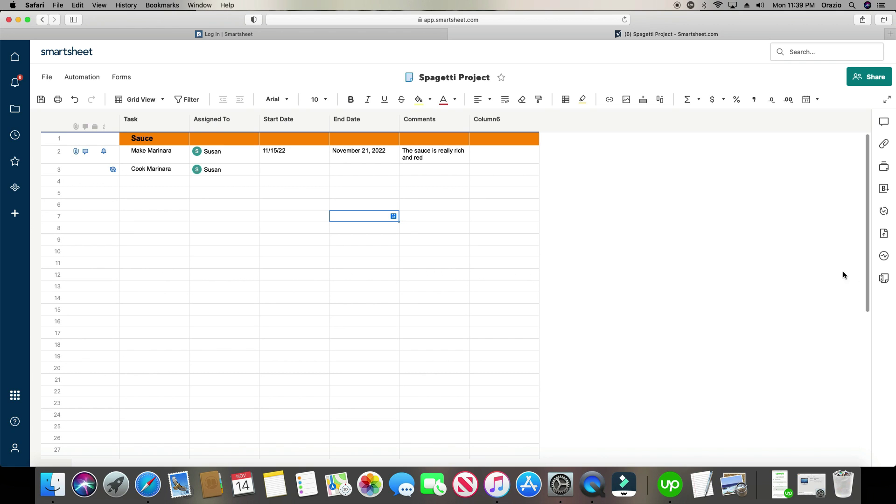
click(885, 257)
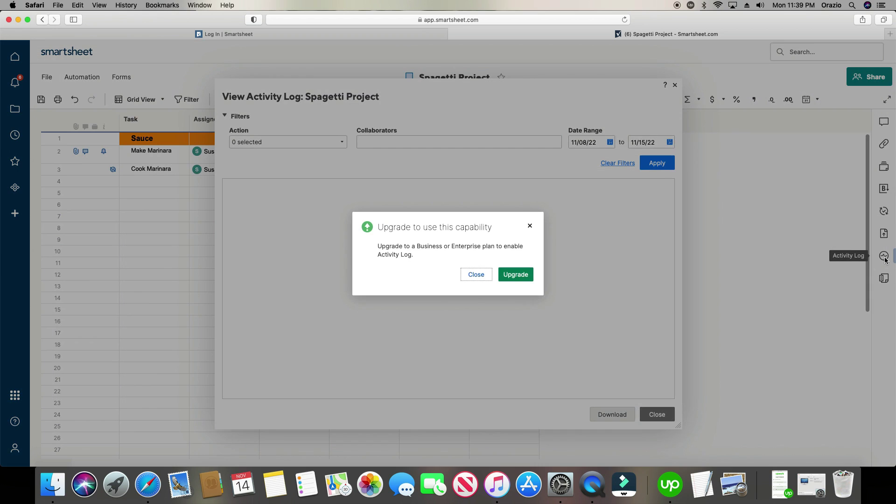
click(475, 276)
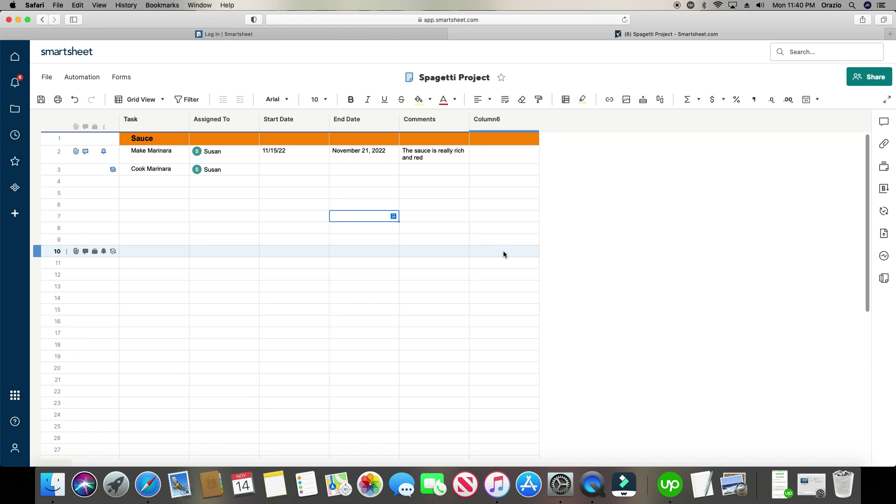
click(882, 277)
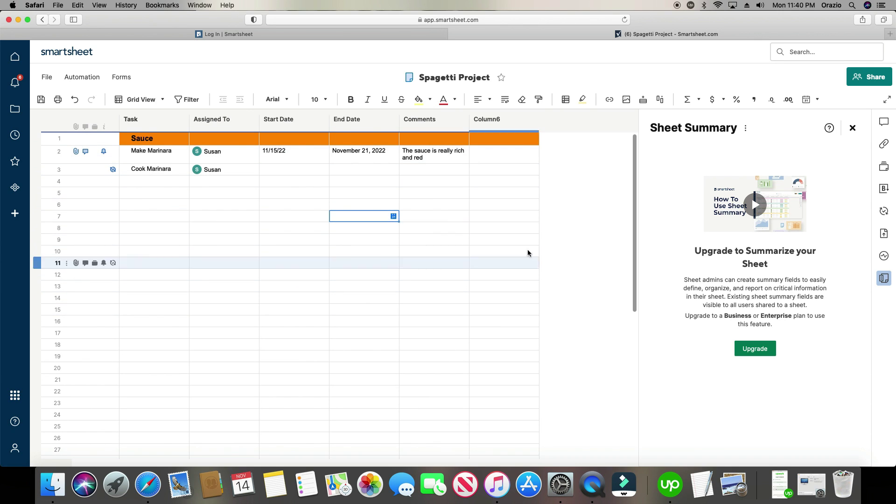
click(853, 127)
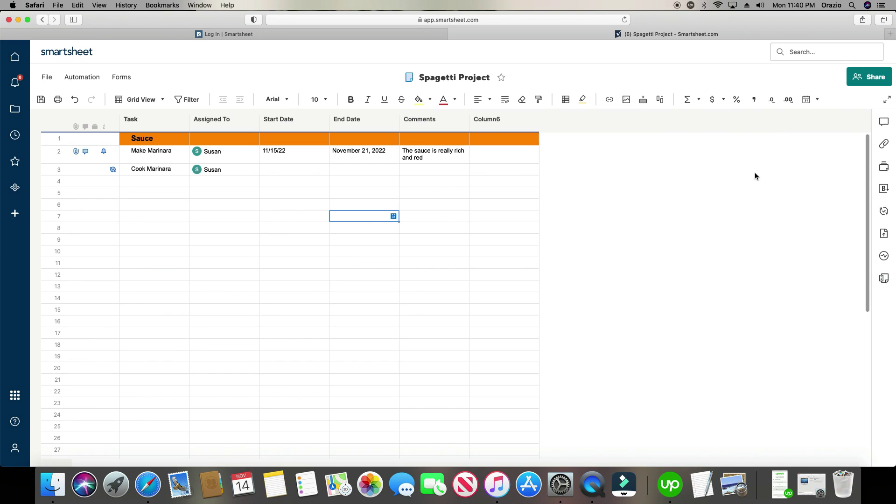